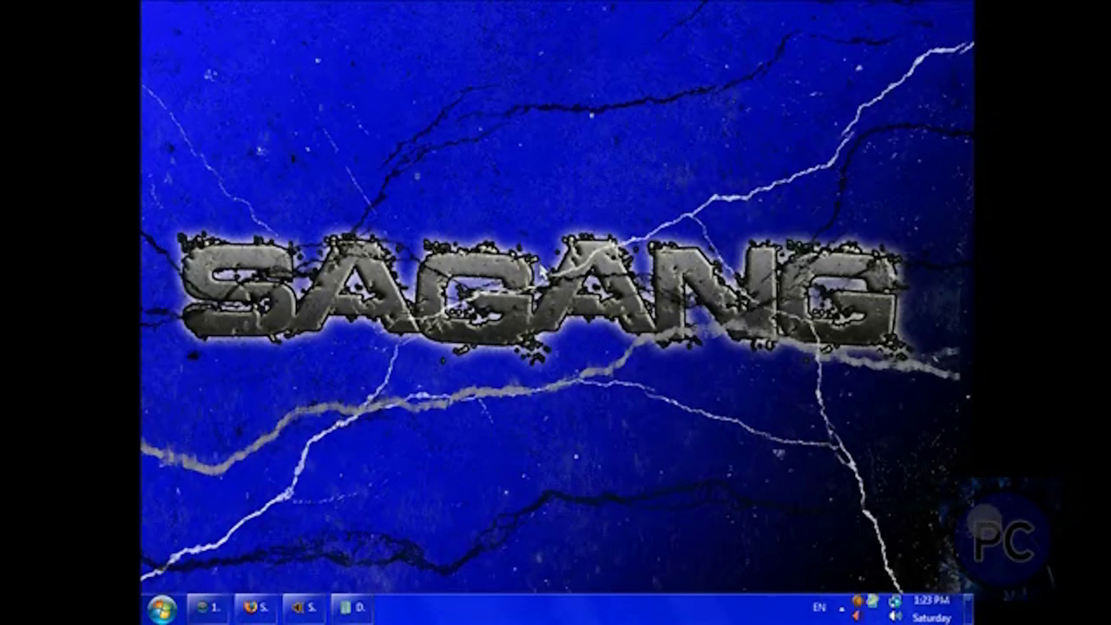
Restore the Firefox window showing the CFS-Technologies Speakonia page from the Vista taskbar.
mouse_move(833, 11)
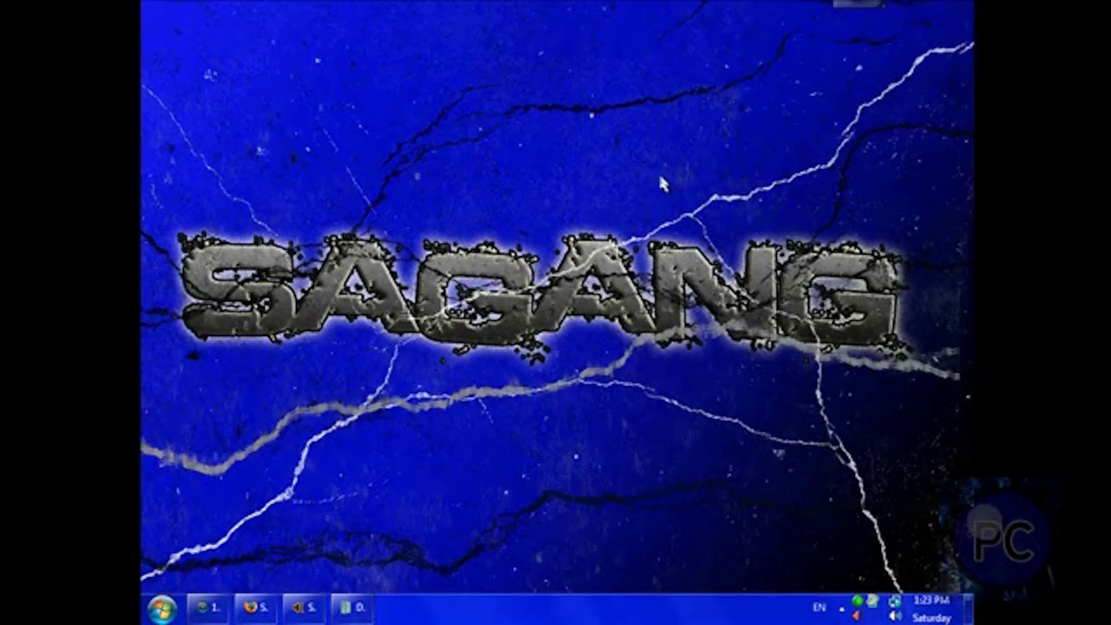
drag(154, 132, 961, 439)
drag(964, 482, 144, 231)
mouse_move(399, 260)
mouse_down()
mouse_move(144, 161)
mouse_move(146, 171)
mouse_up()
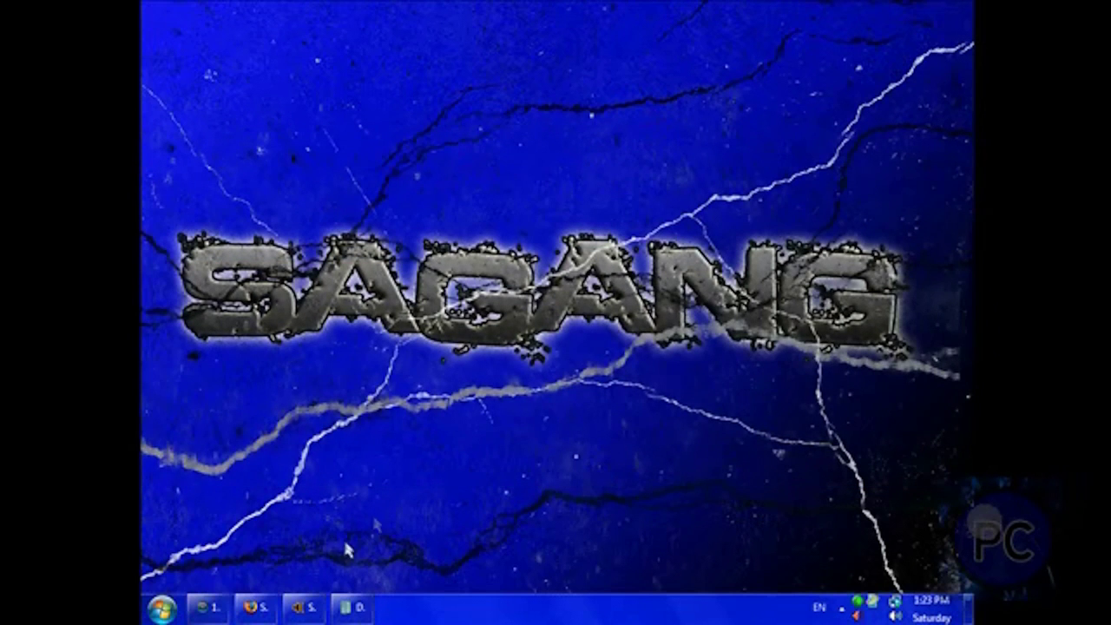
mouse_move(903, 35)
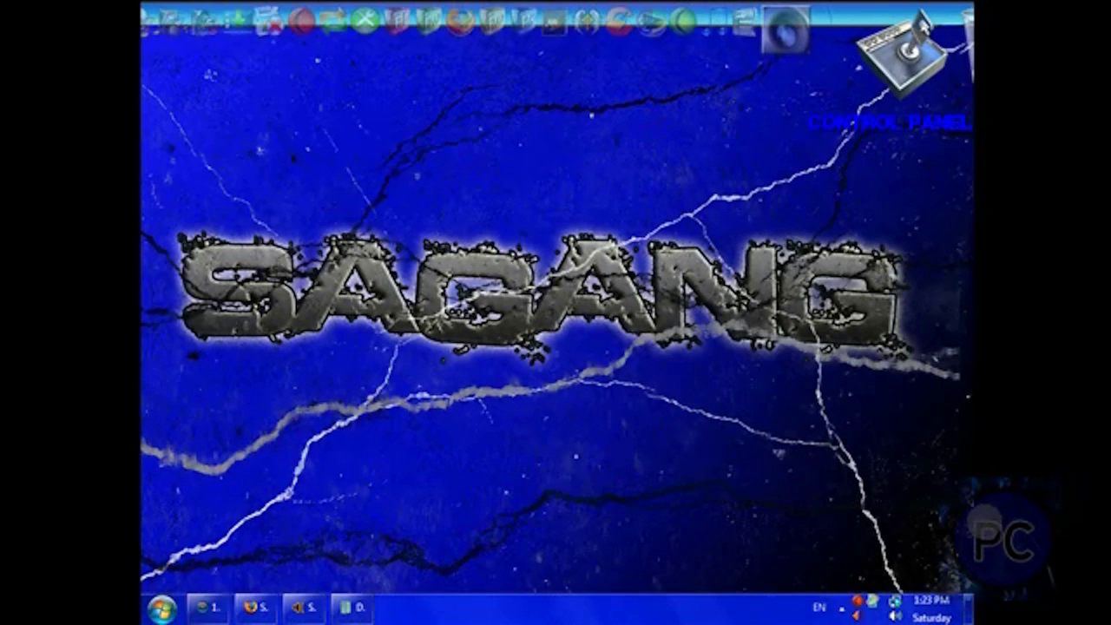
mouse_move(144, 157)
mouse_down()
mouse_move(972, 425)
mouse_move(145, 172)
mouse_move(680, 266)
mouse_up()
drag(972, 145, 522, 345)
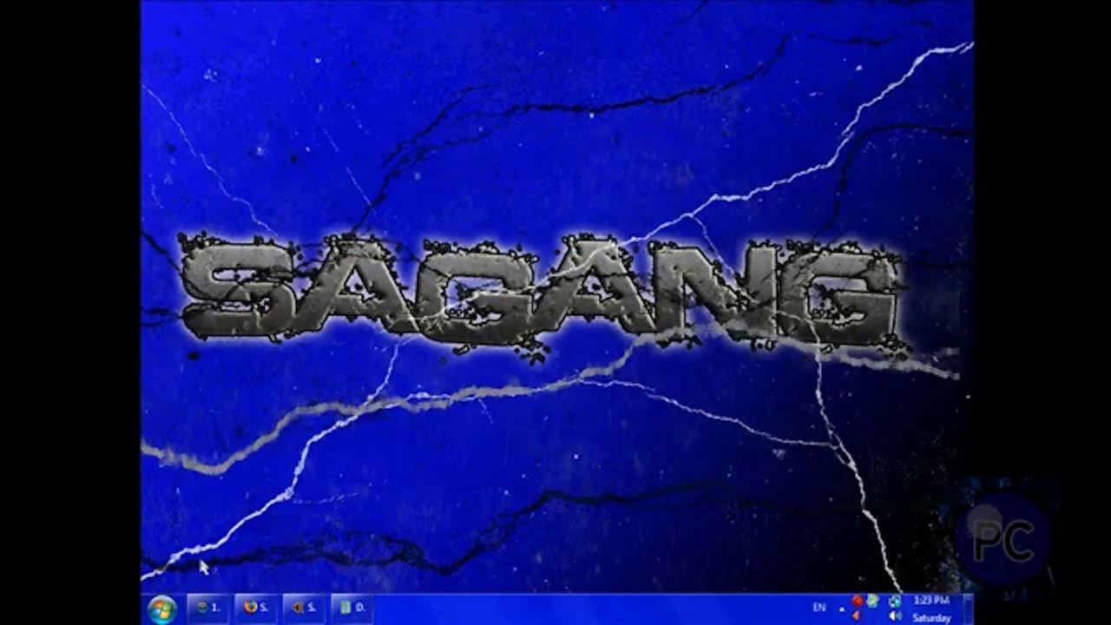
click(250, 609)
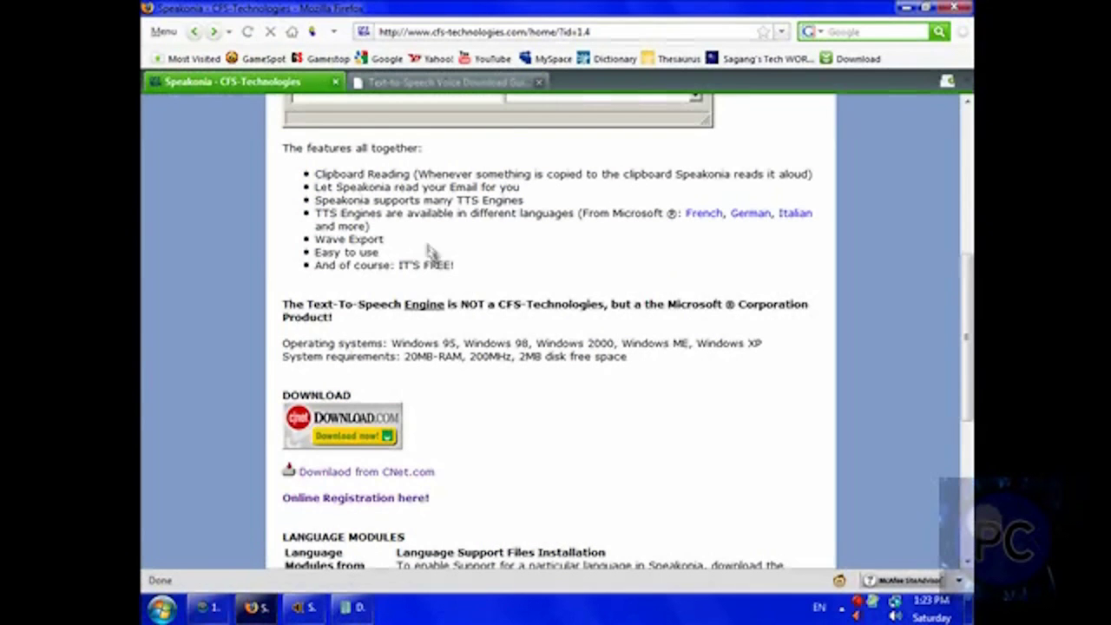
Start the Speakonia download on Download.com and cancel the speakoniasetup-1.0.exe save prompt.
click(609, 31)
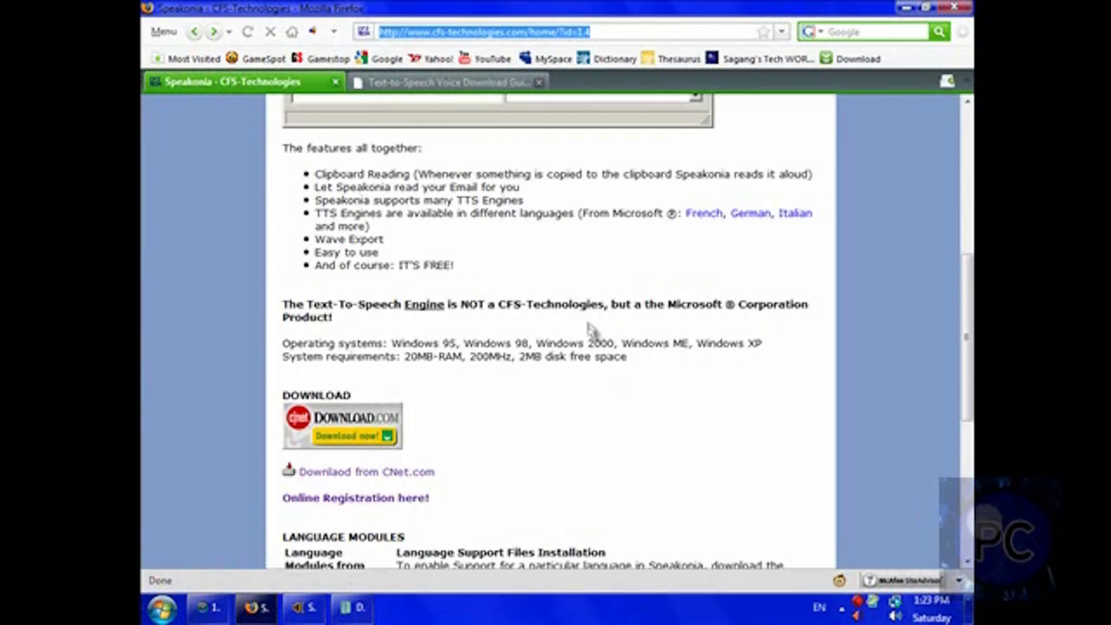
click(631, 404)
scroll(180, 359, up, 8)
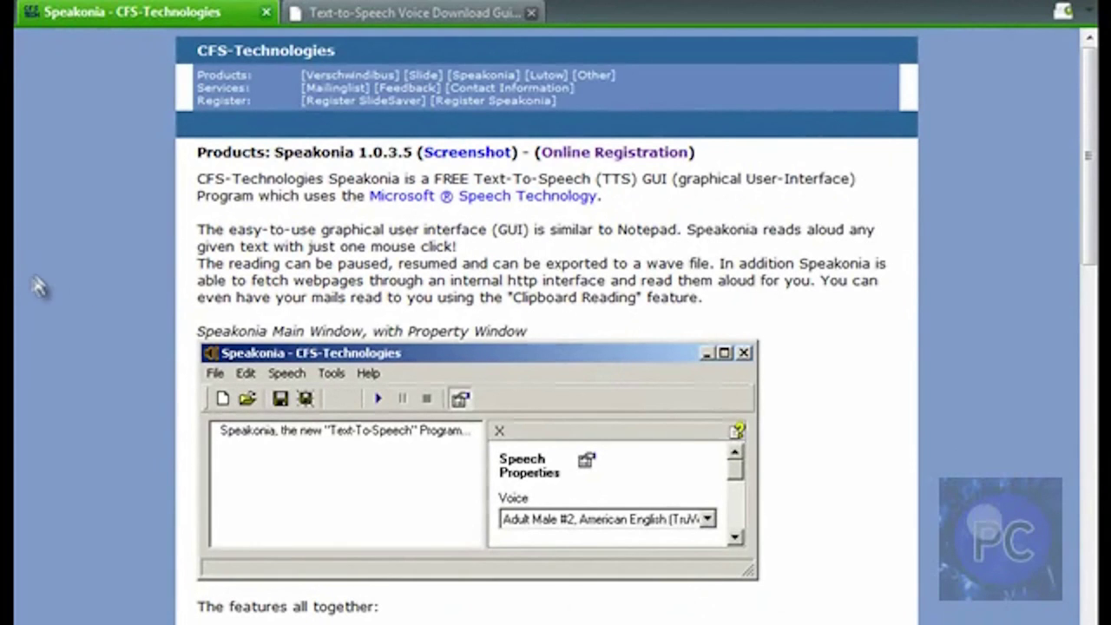
scroll(152, 255, down, 10)
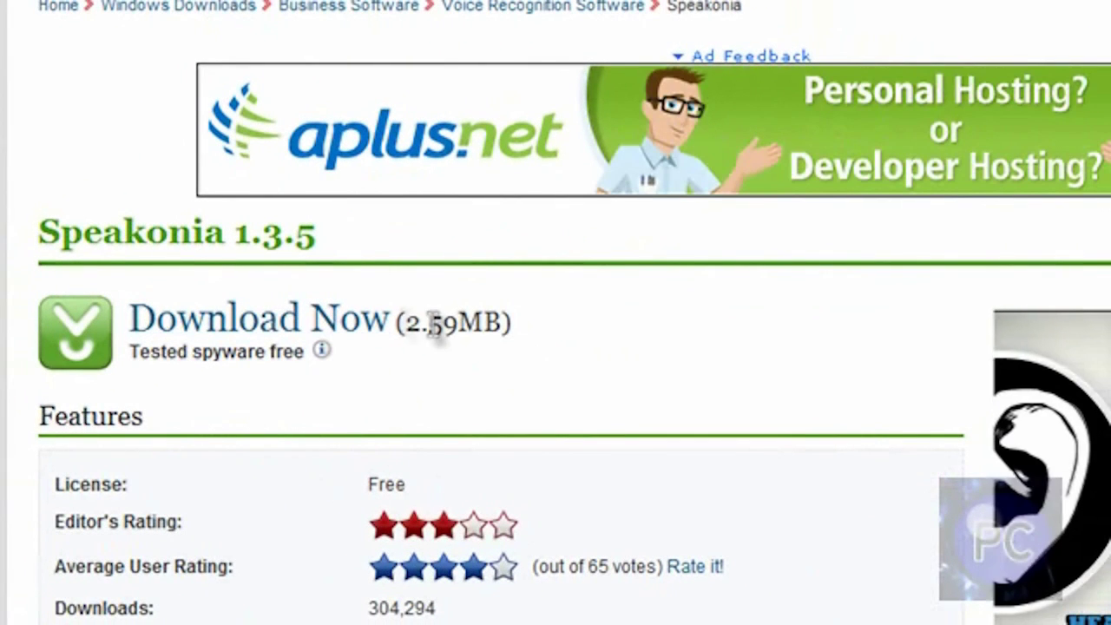
mouse_move(405, 325)
mouse_down()
mouse_move(550, 341)
mouse_move(322, 317)
mouse_move(508, 372)
mouse_up()
click(234, 334)
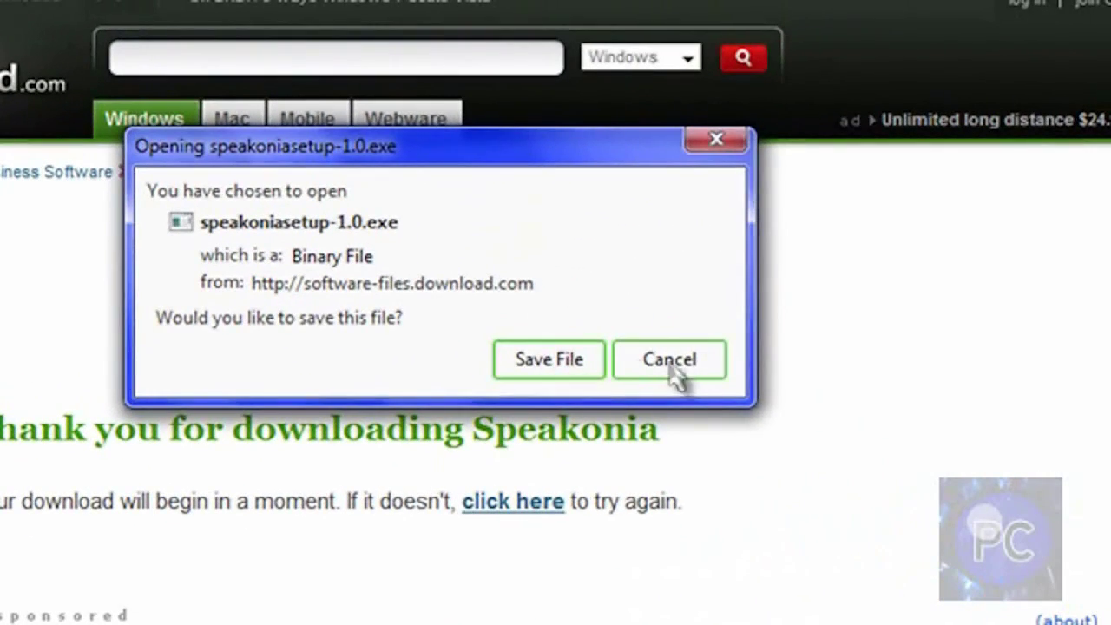
click(707, 365)
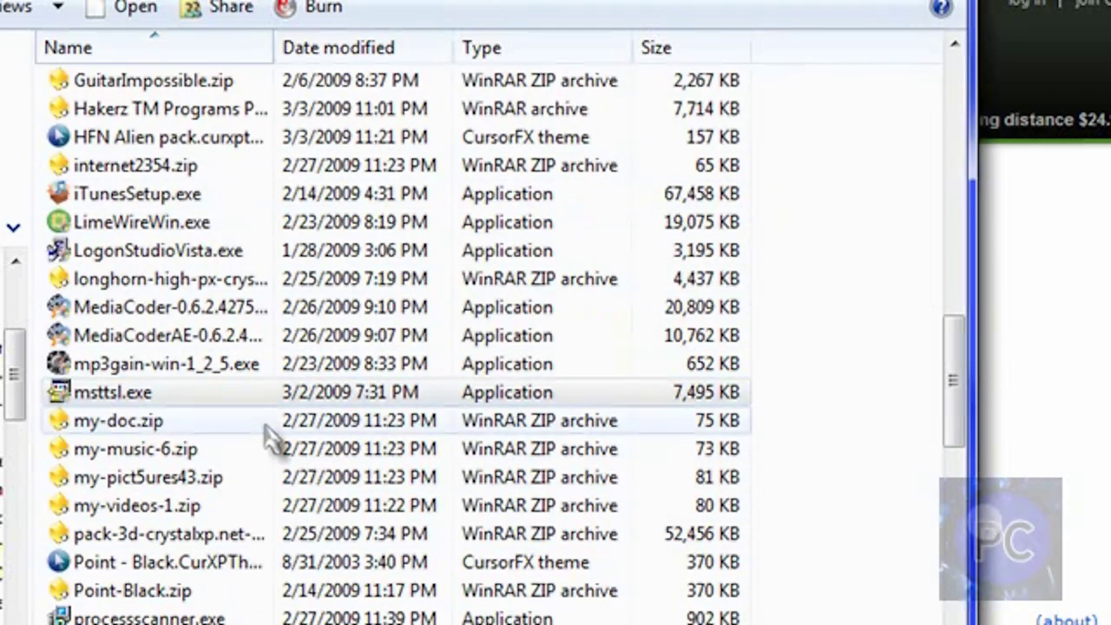
drag(953, 379, 942, 564)
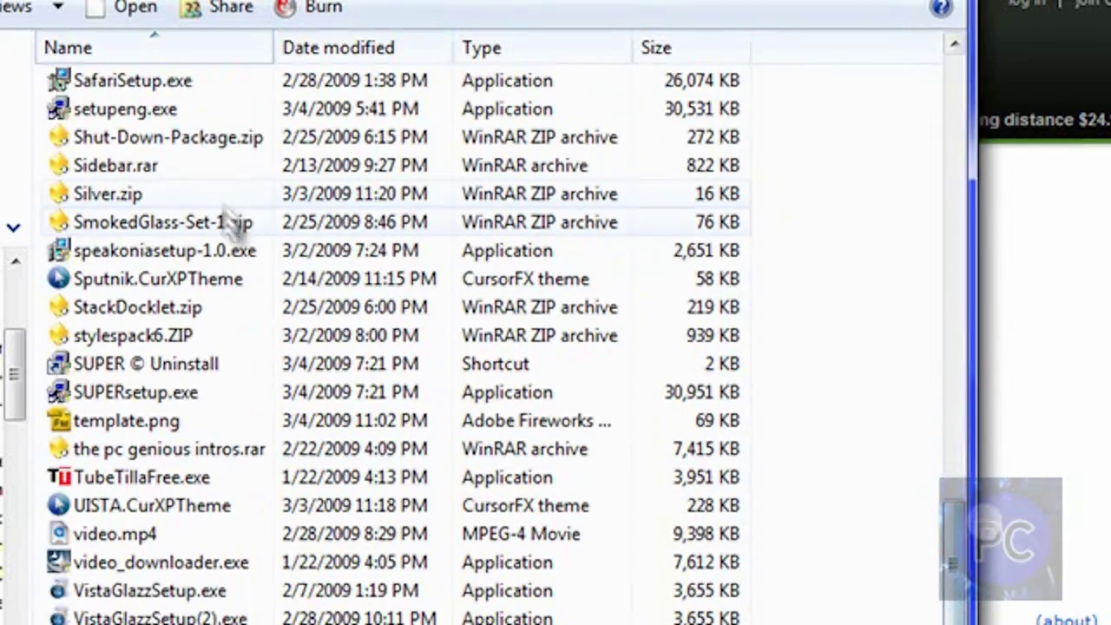
drag(970, 523, 953, 368)
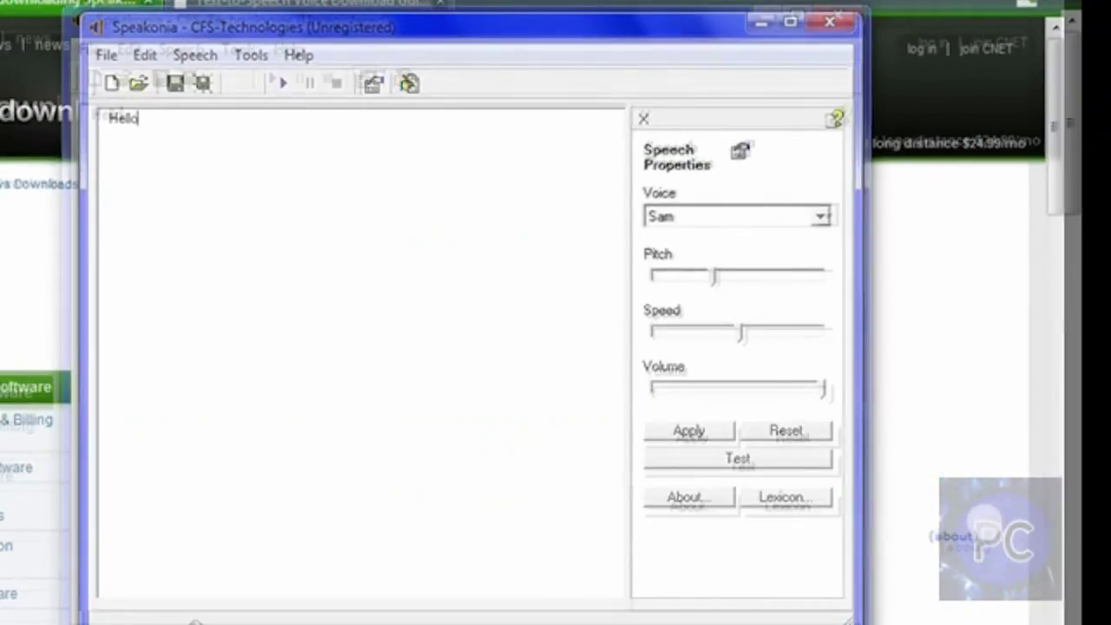
Add ', welcome to this video YouTube!' after Hello in the Speakonia text box.
drag(408, 44, 405, 55)
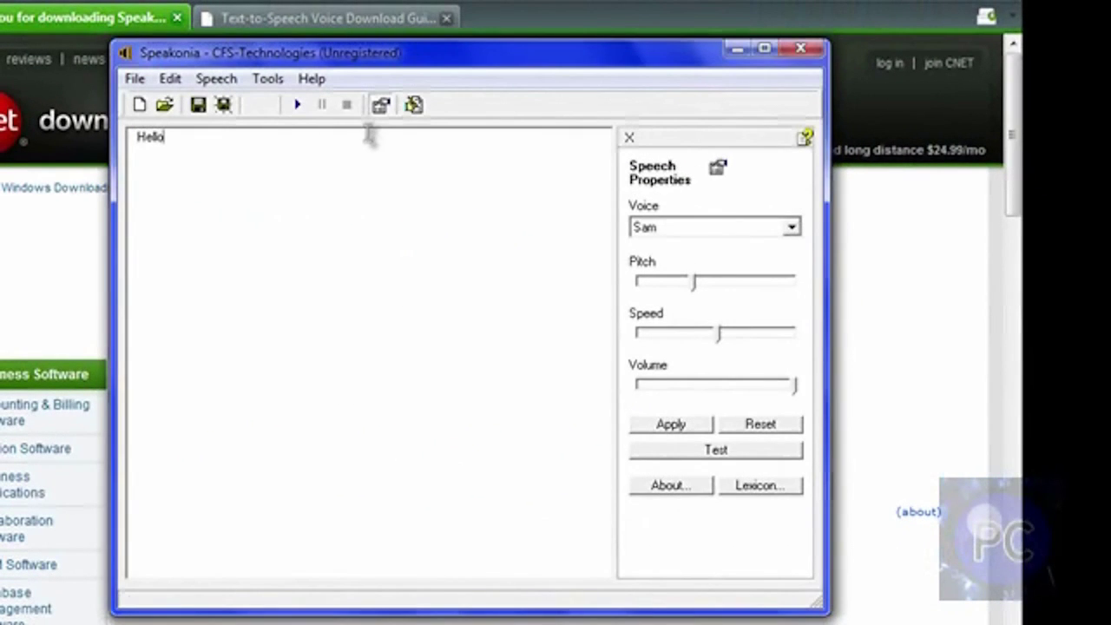
key(ctrl+a)
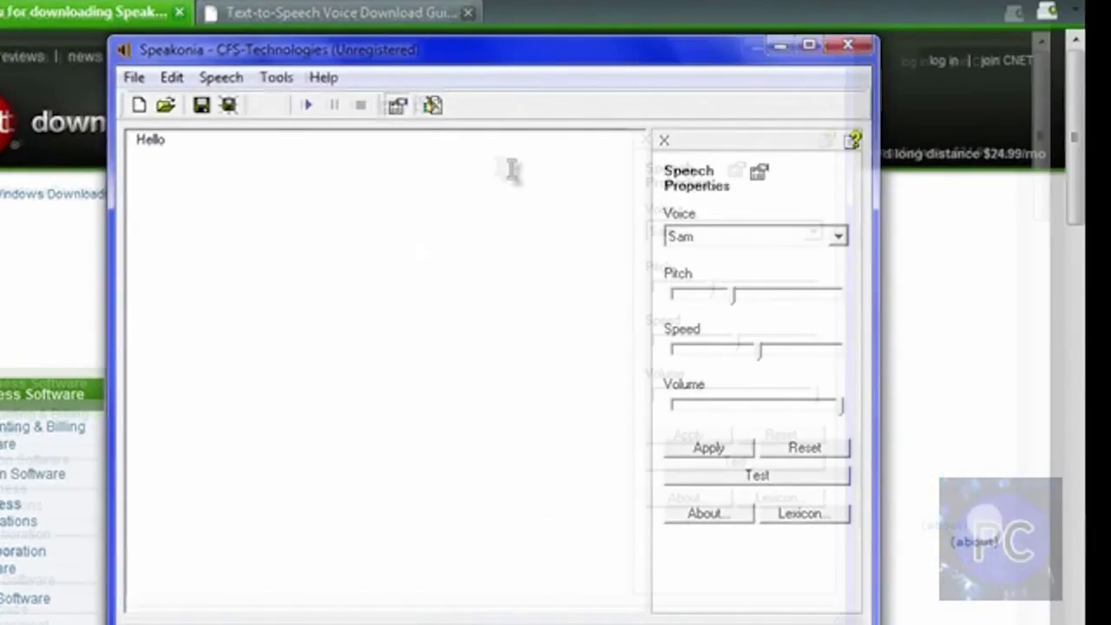
text(, wel)
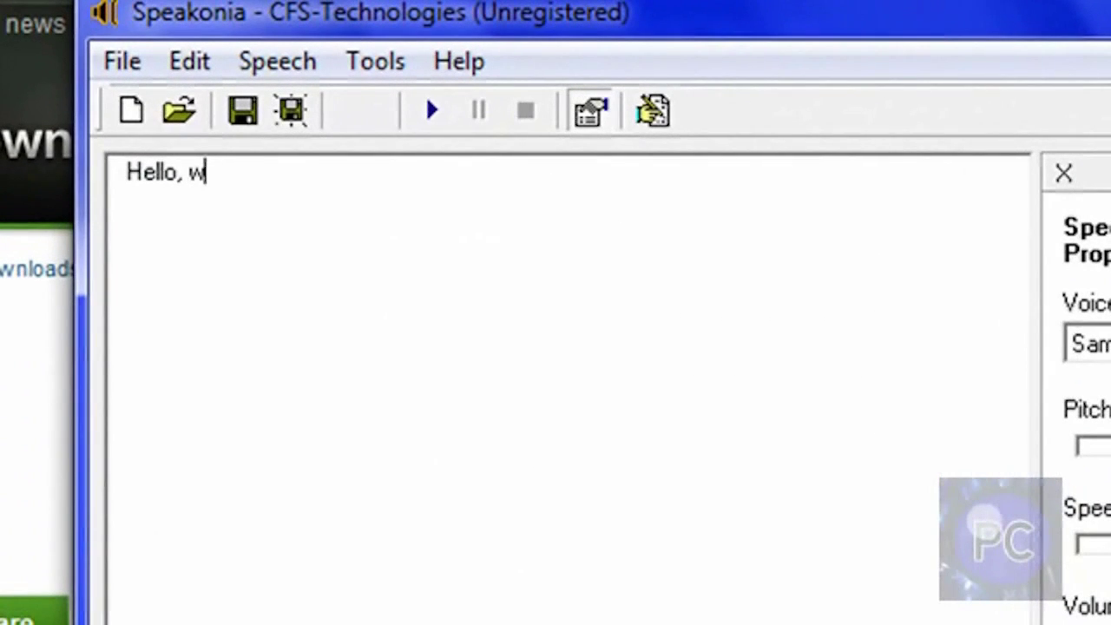
text(come to)
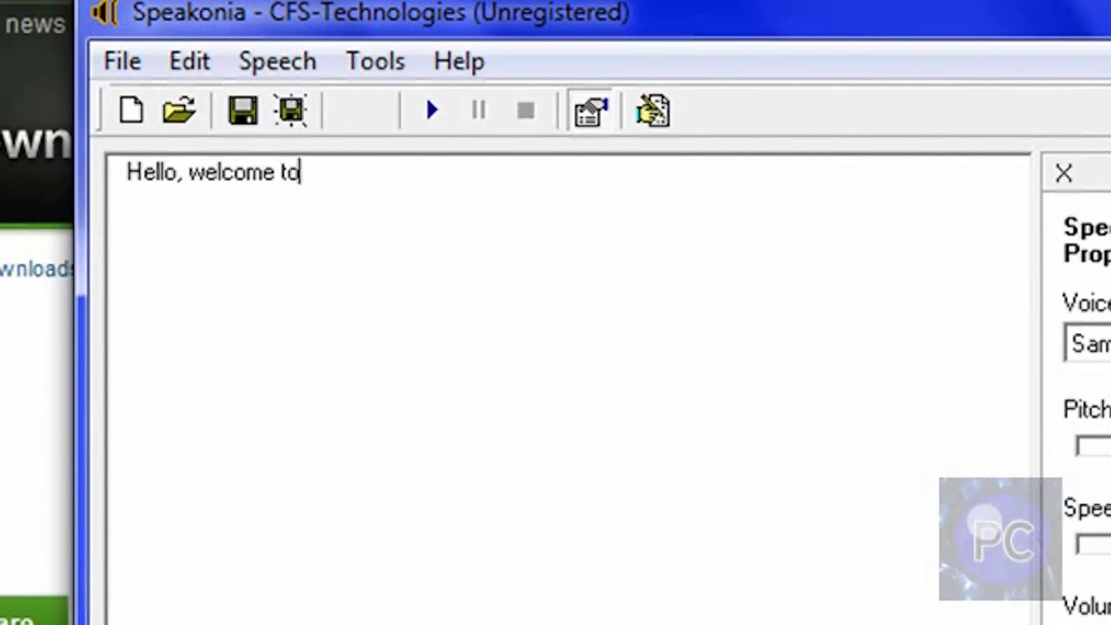
text( this video Y)
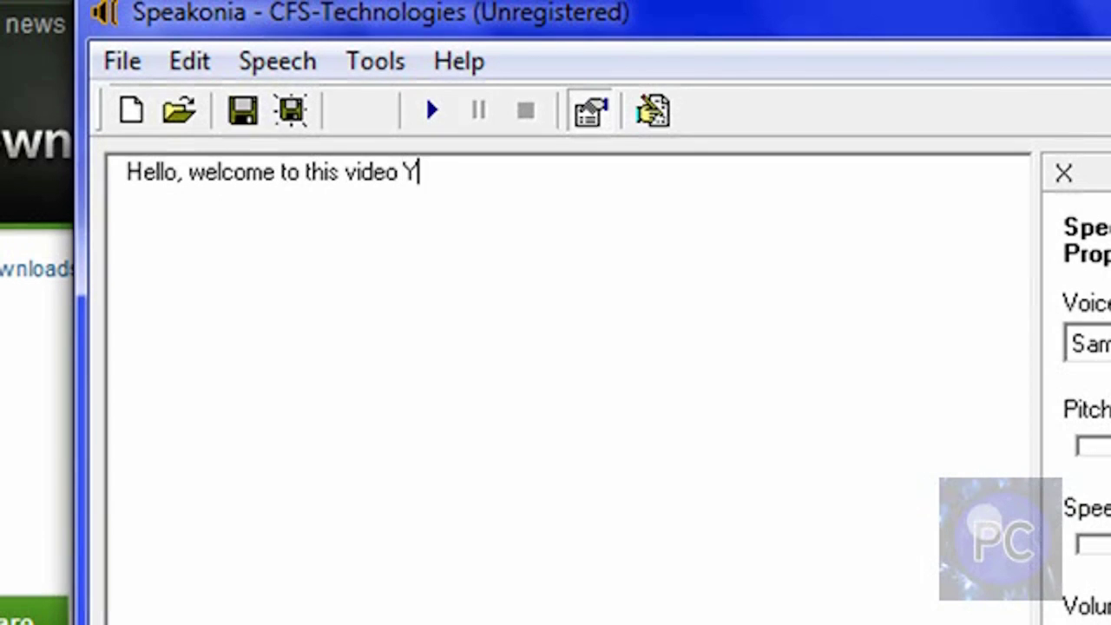
text(ouTube!)
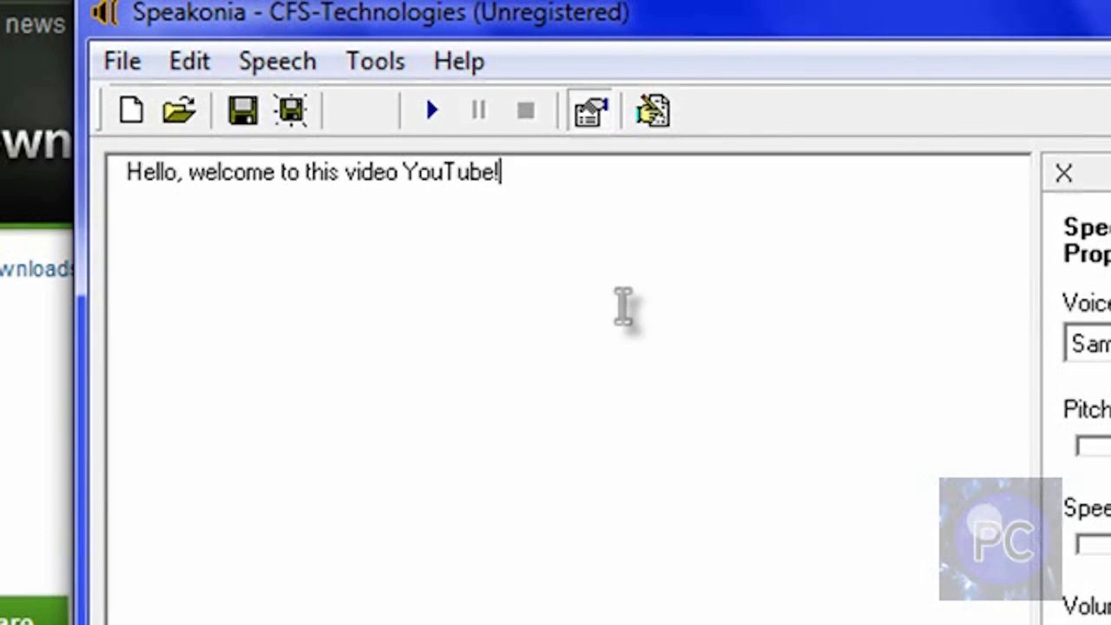
mouse_move(625, 303)
mouse_down()
mouse_move(112, 173)
mouse_move(701, 233)
mouse_up()
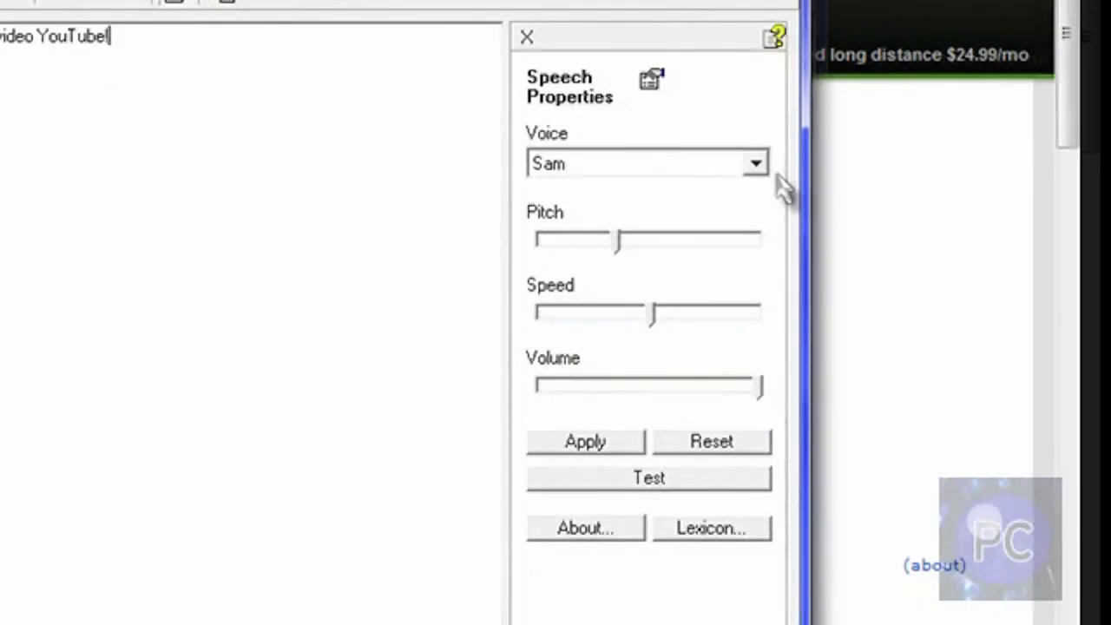
Browse the available voices and close the list with Sam still selected.
click(750, 162)
scroll(761, 252, down, 3)
drag(761, 251, 758, 216)
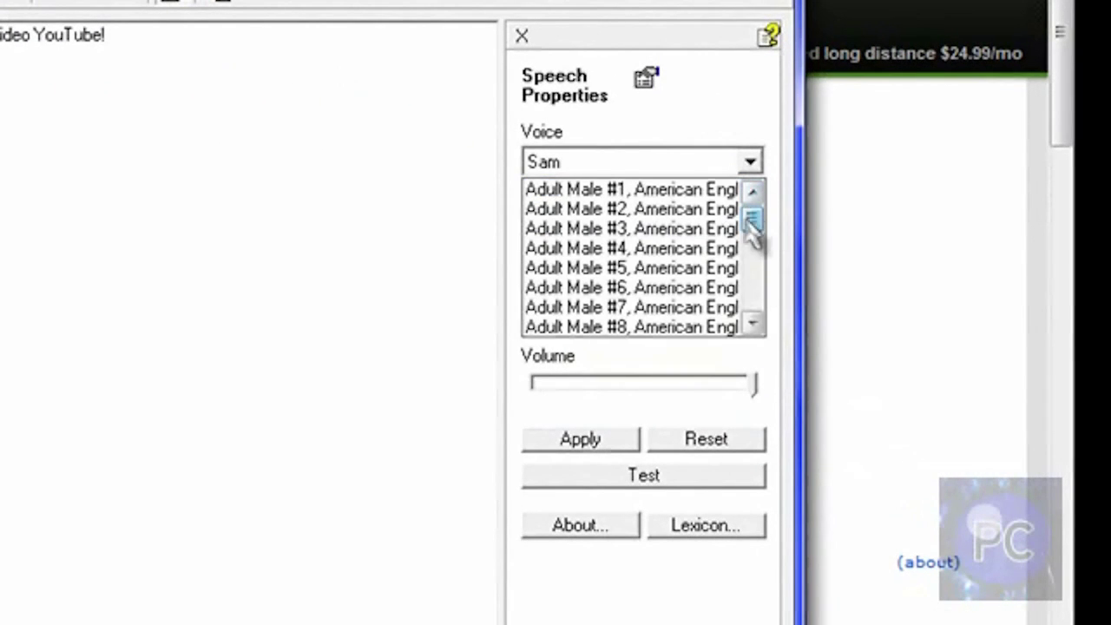
click(753, 322)
click(752, 323)
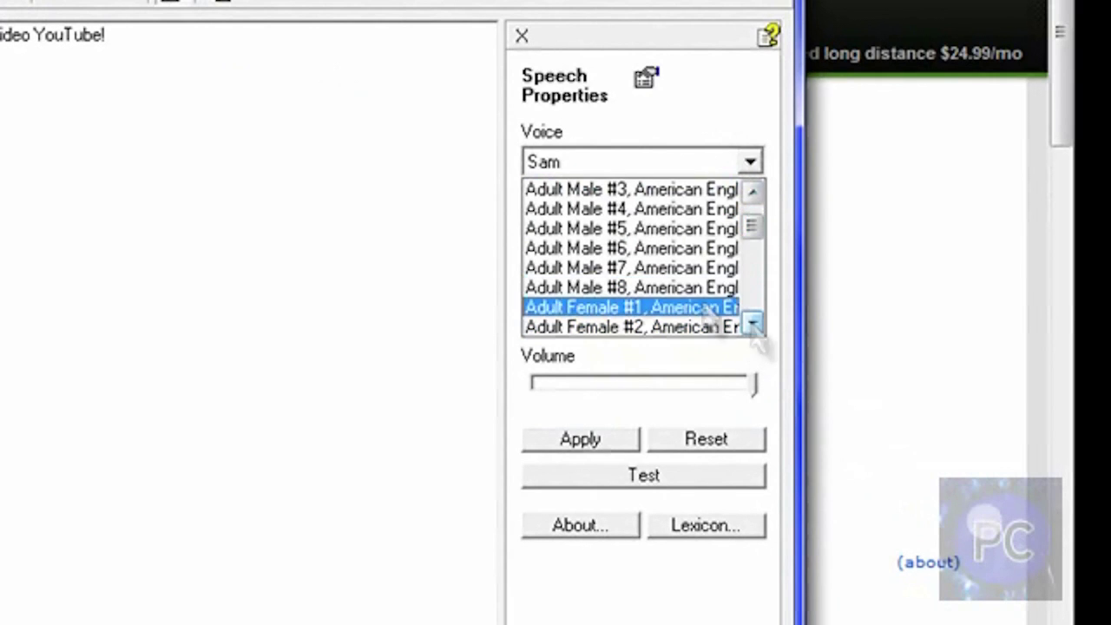
drag(750, 250, 751, 218)
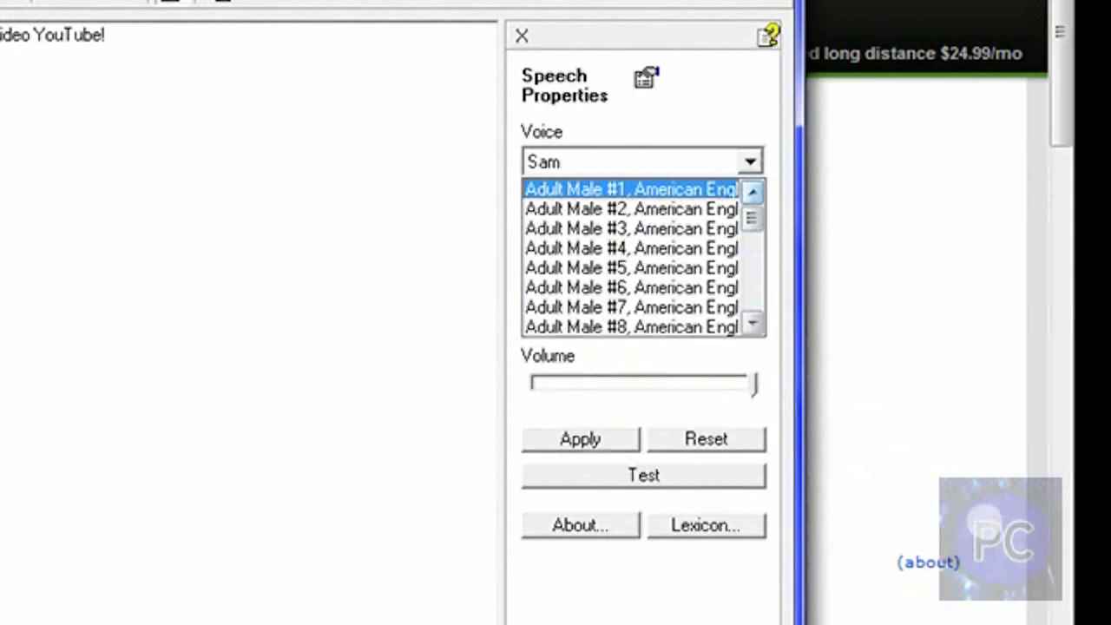
click(171, 36)
Choose Adult Male #2, American English as the voice and apply it.
click(692, 167)
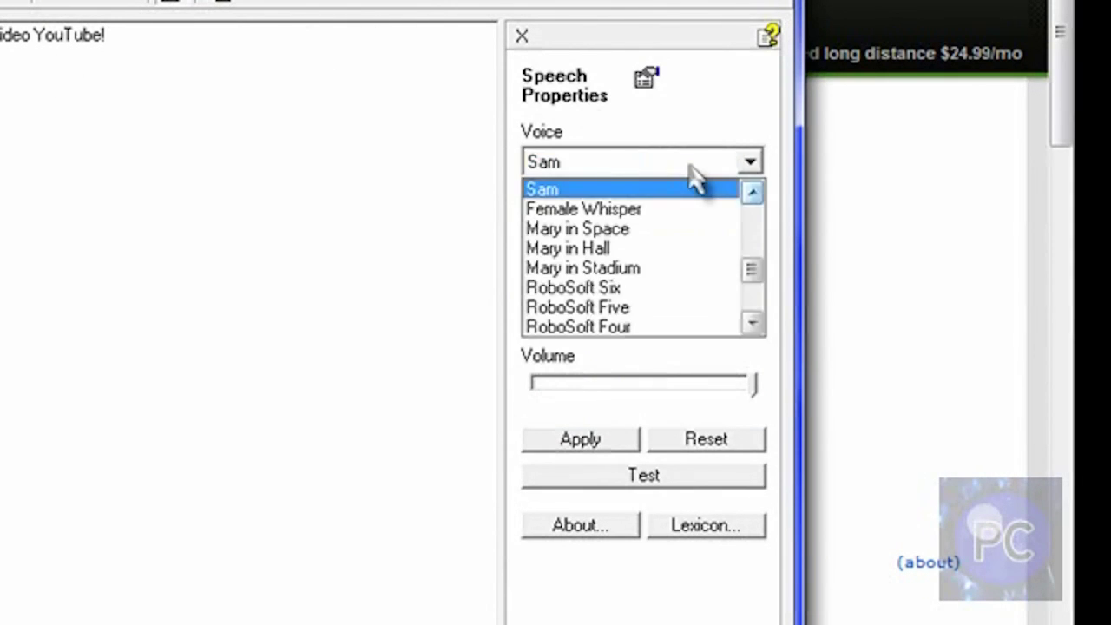
drag(759, 292, 759, 190)
click(644, 207)
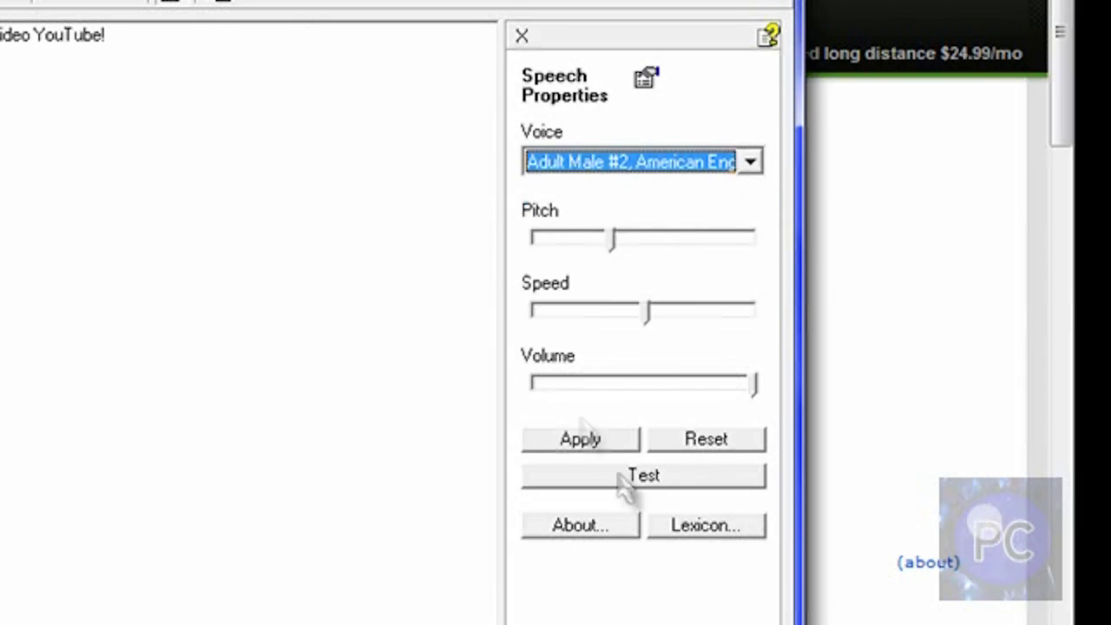
click(754, 384)
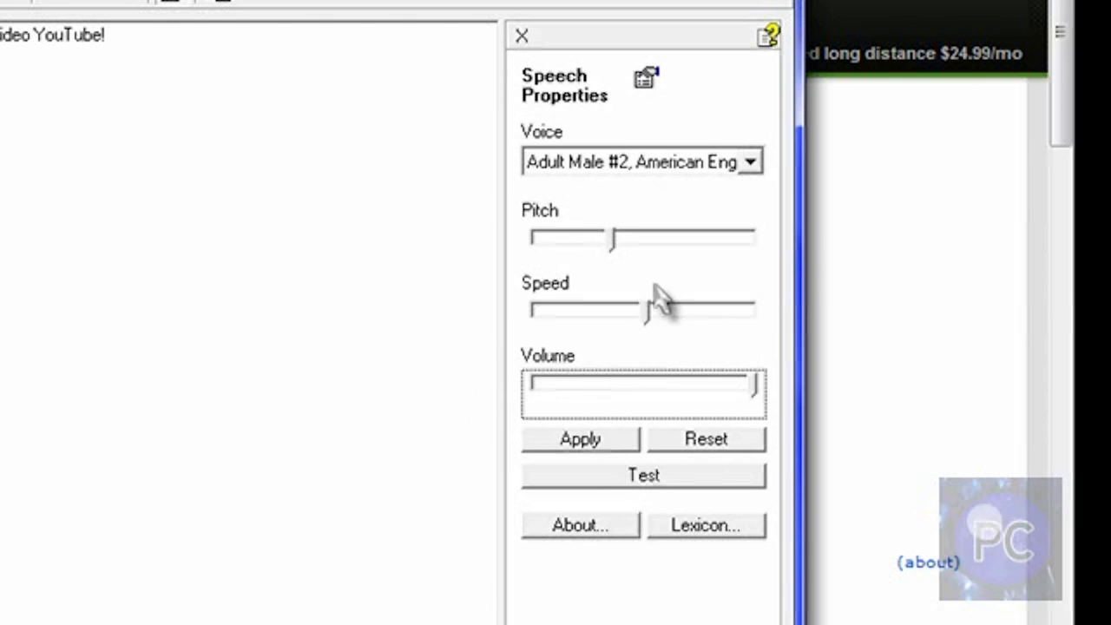
click(604, 442)
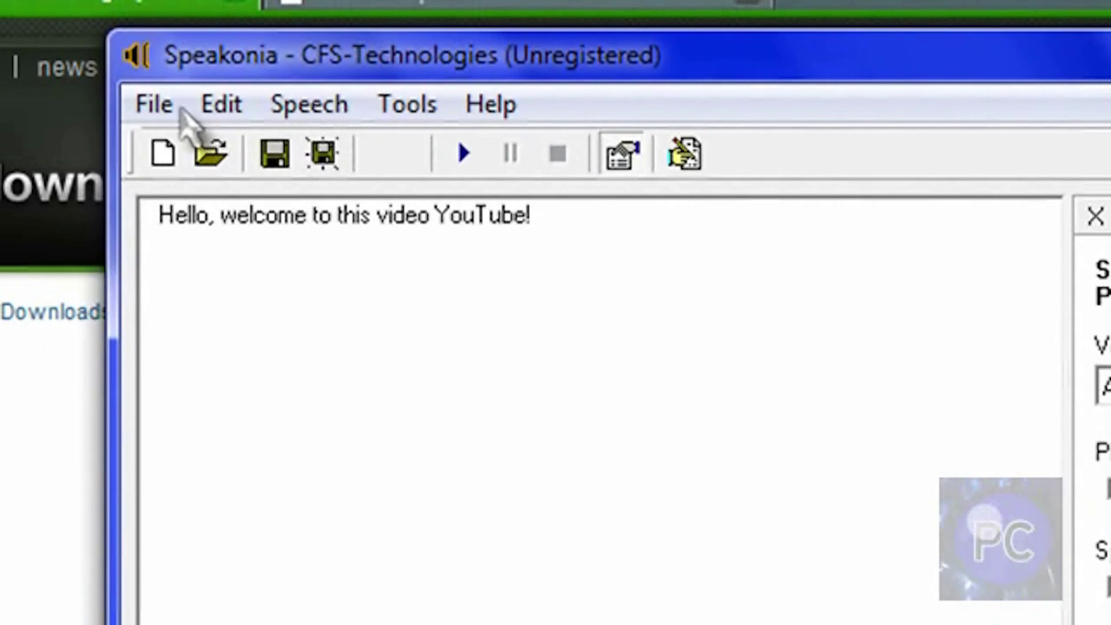
Play the welcome sentence aloud with Speech > Play in the Adult Male #2 voice.
click(330, 97)
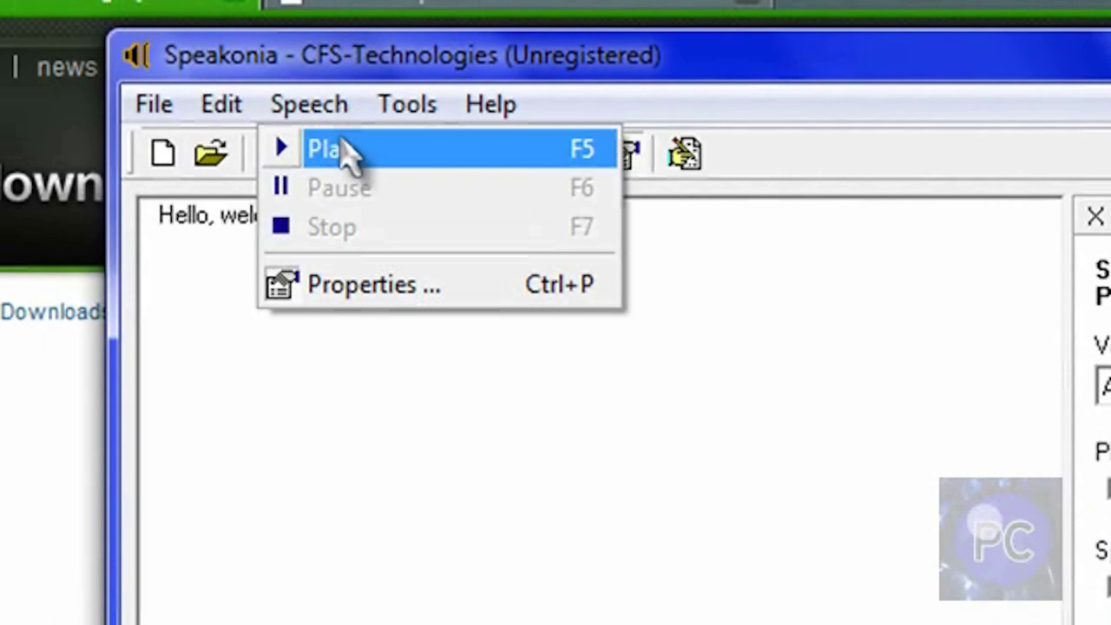
click(342, 152)
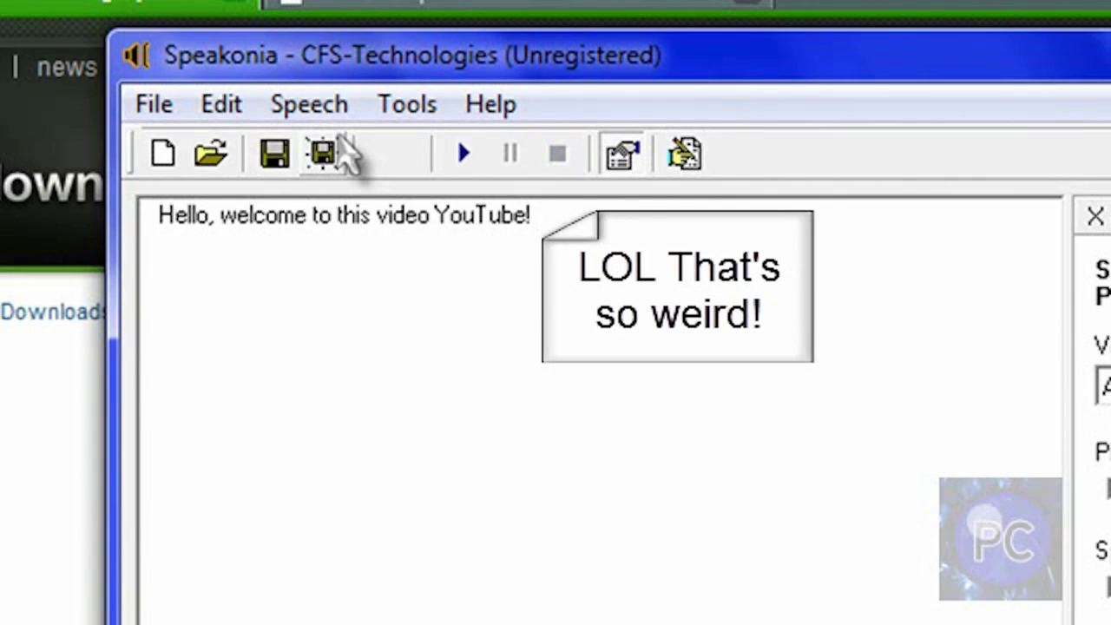
drag(531, 217, 139, 227)
click(531, 215)
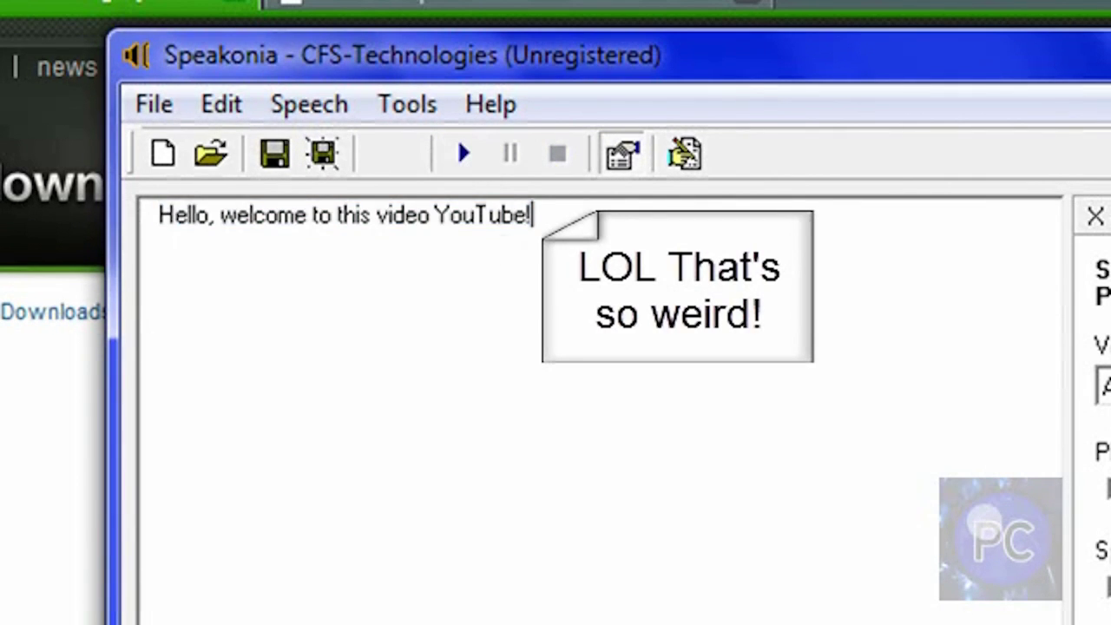
click(156, 106)
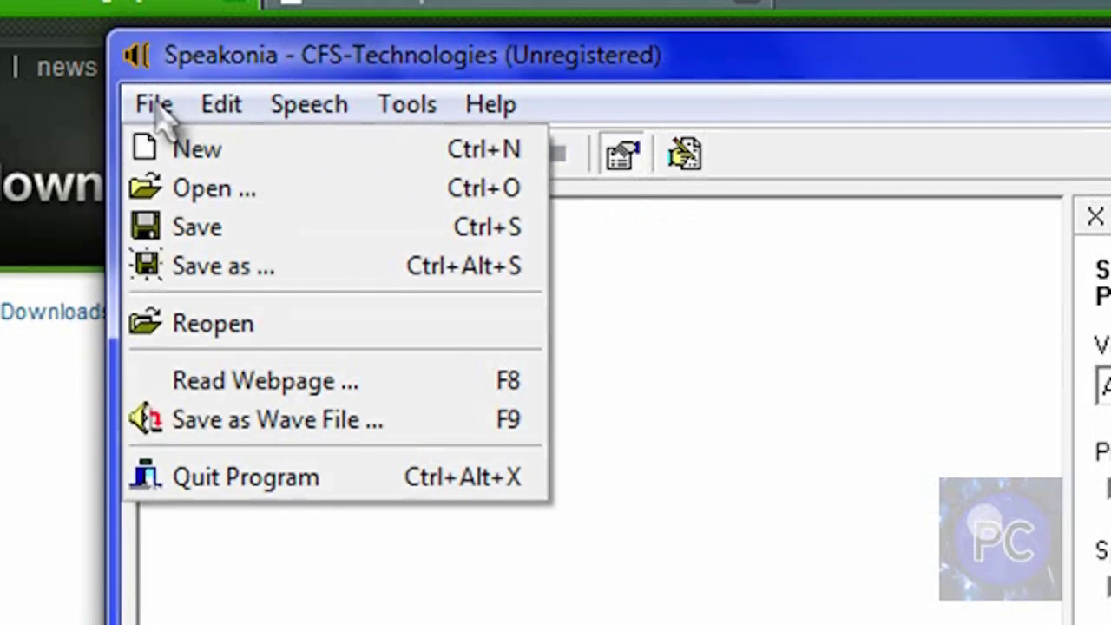
click(816, 347)
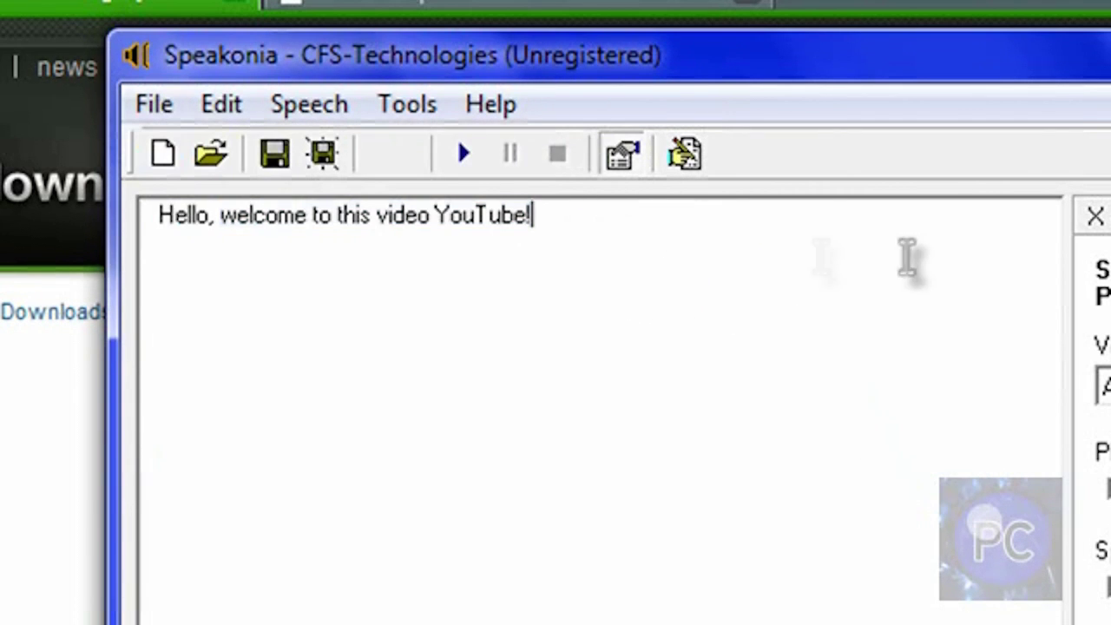
click(173, 111)
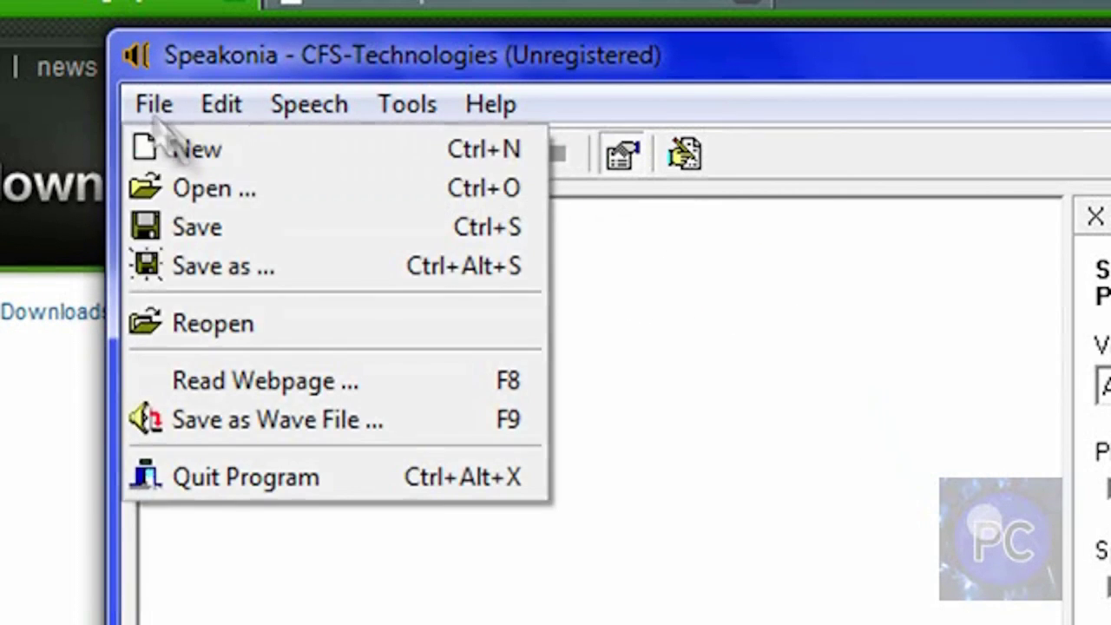
click(256, 267)
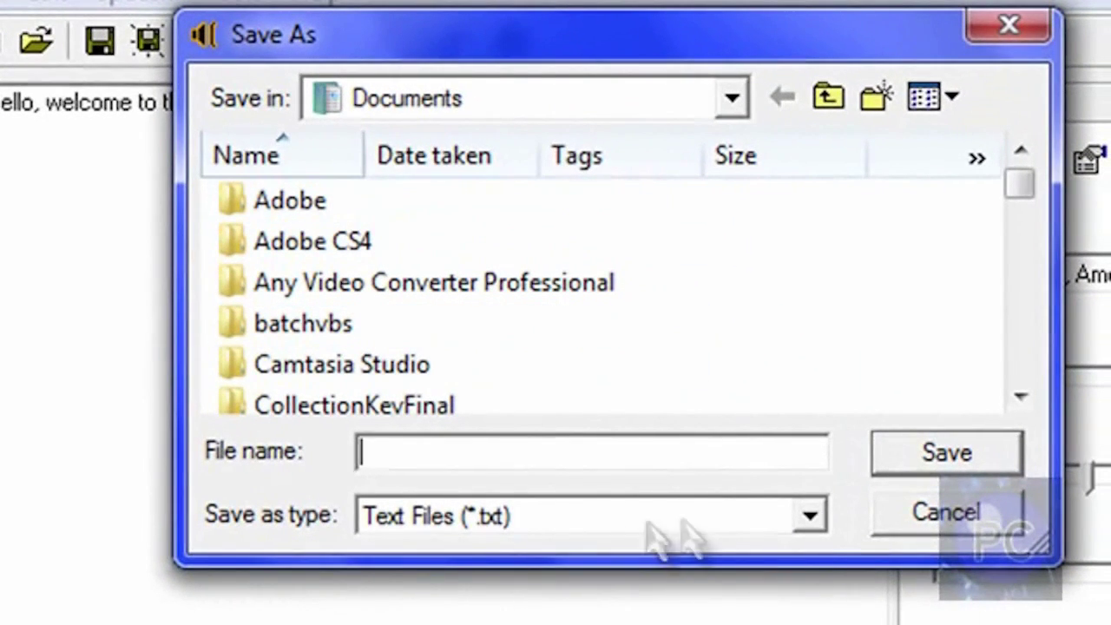
click(650, 518)
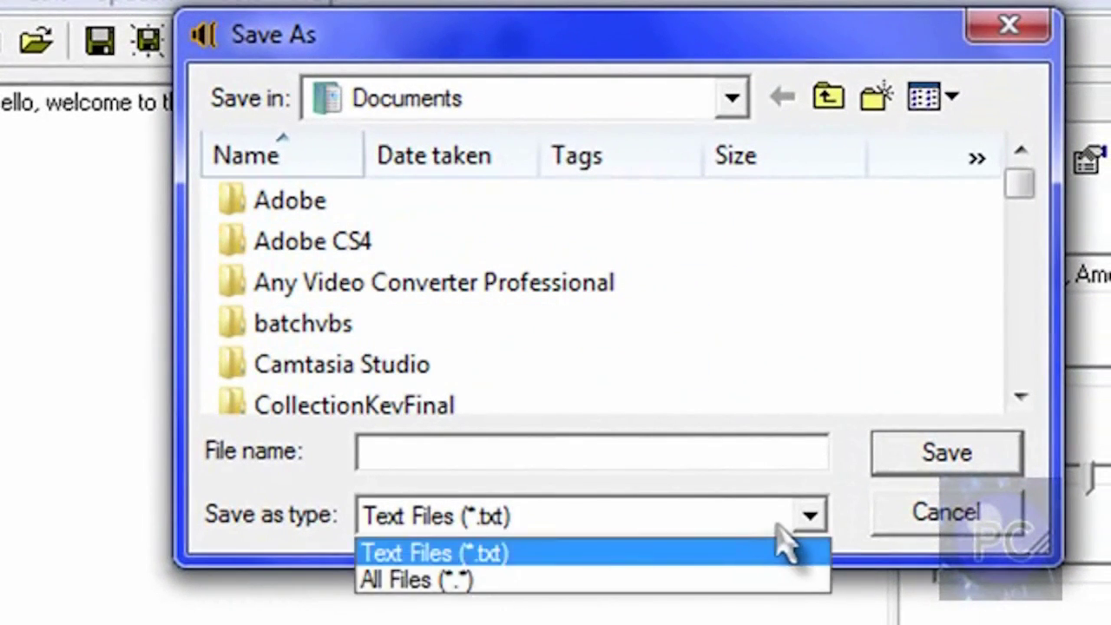
click(775, 525)
click(1007, 28)
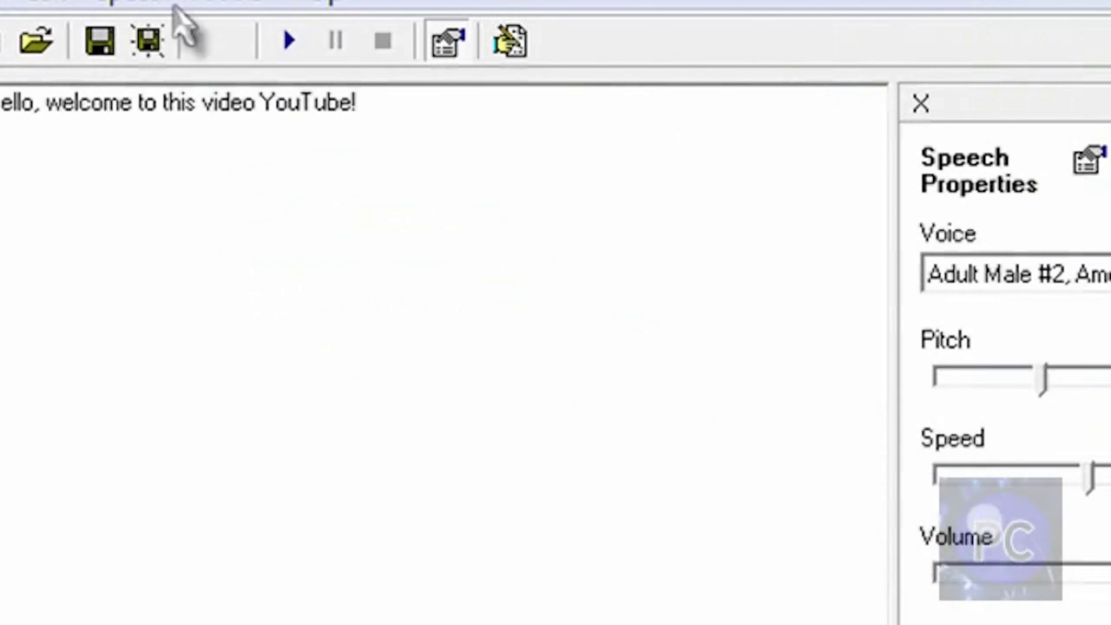
click(227, 3)
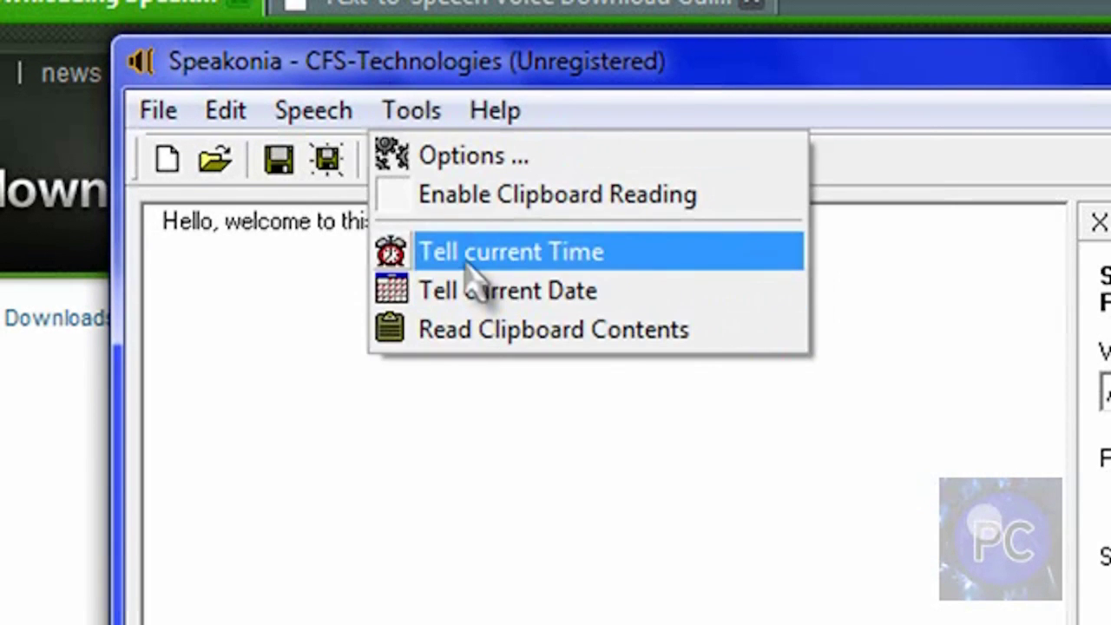
Have Speakonia speak the current time via Tools, then show the Edit menu commands.
click(466, 261)
click(426, 114)
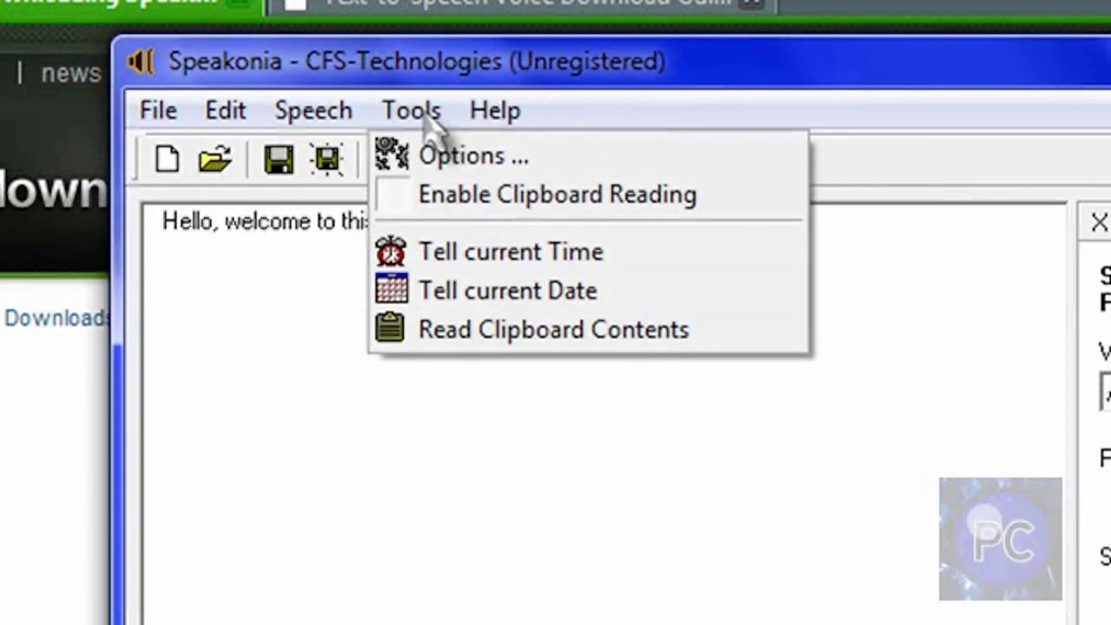
click(431, 121)
key(ctrl+a)
click(682, 278)
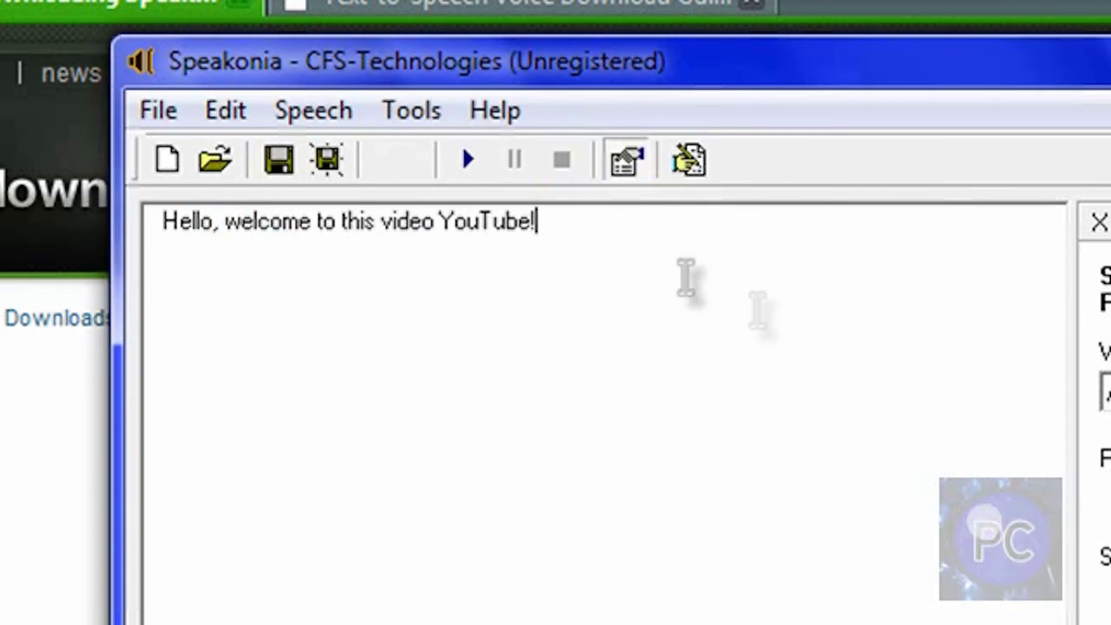
click(411, 113)
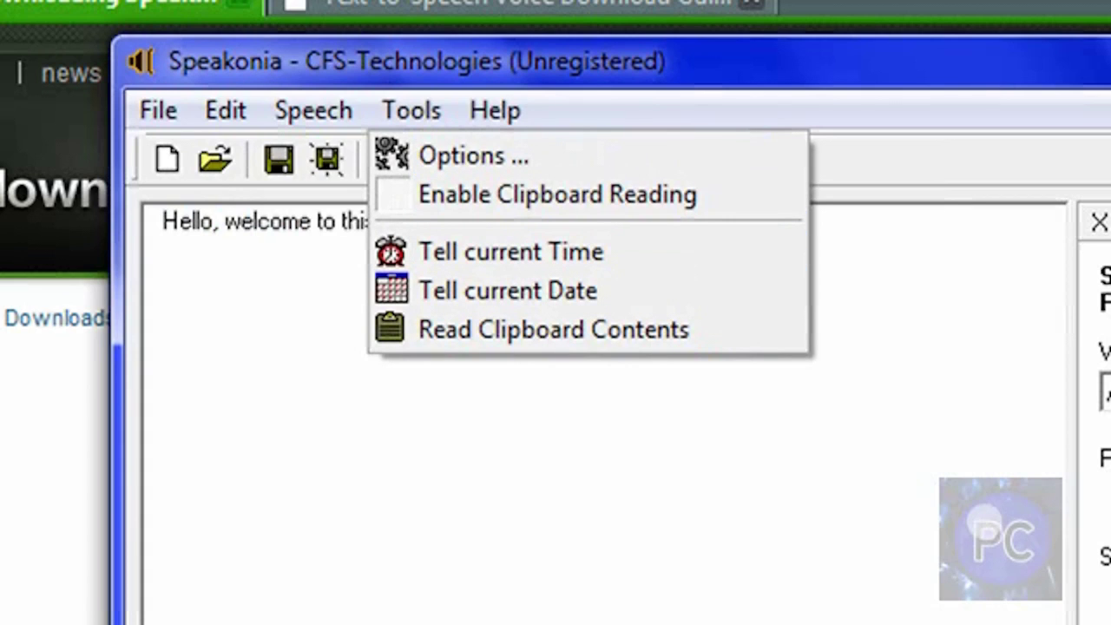
mouse_move(228, 111)
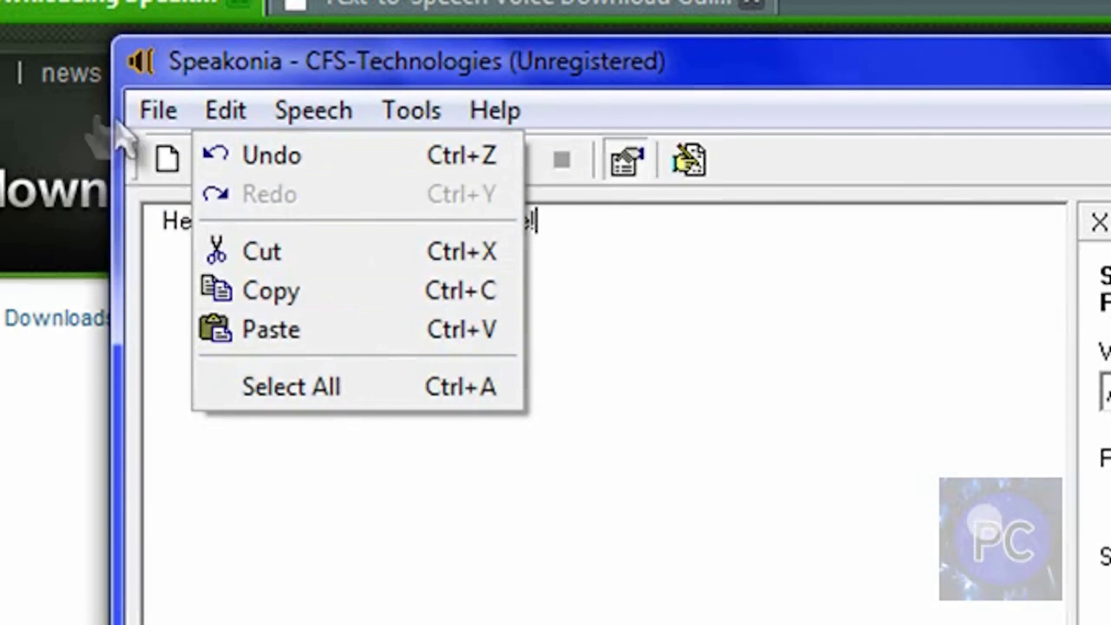
Look over the Edit and File menus, including Save as Wave file, and check the Voice list.
mouse_move(132, 117)
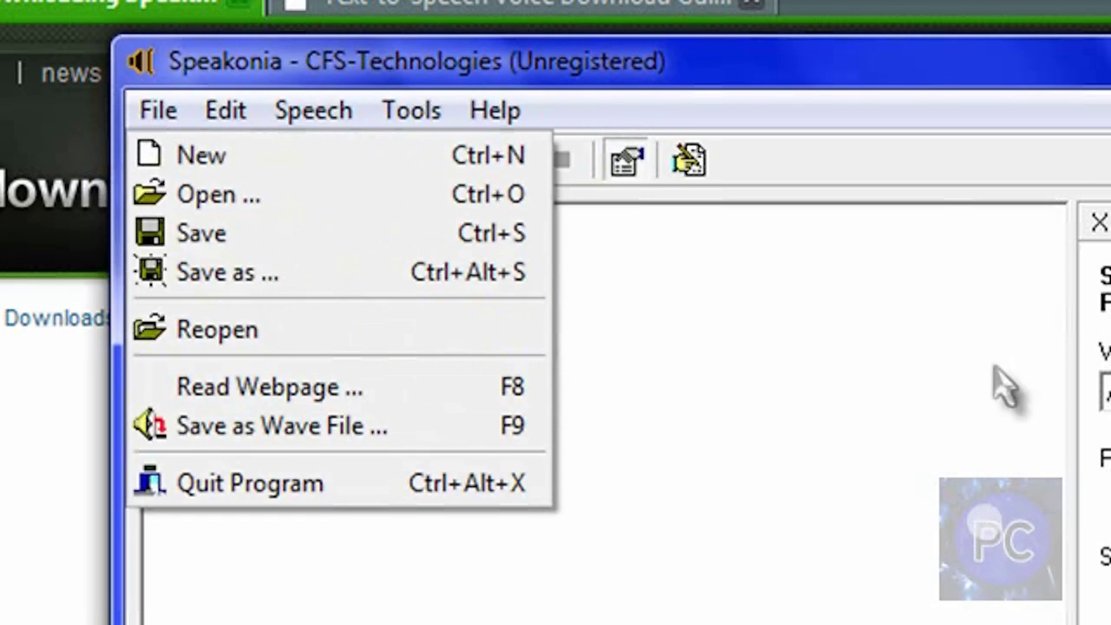
click(807, 251)
key(ctrl+a)
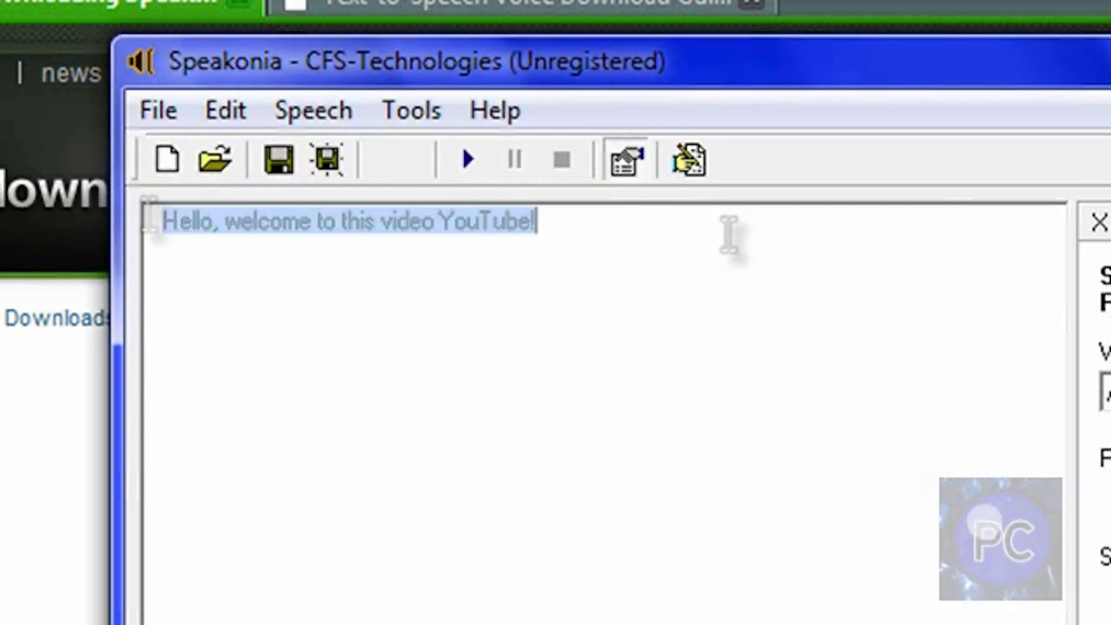
click(729, 234)
click(160, 111)
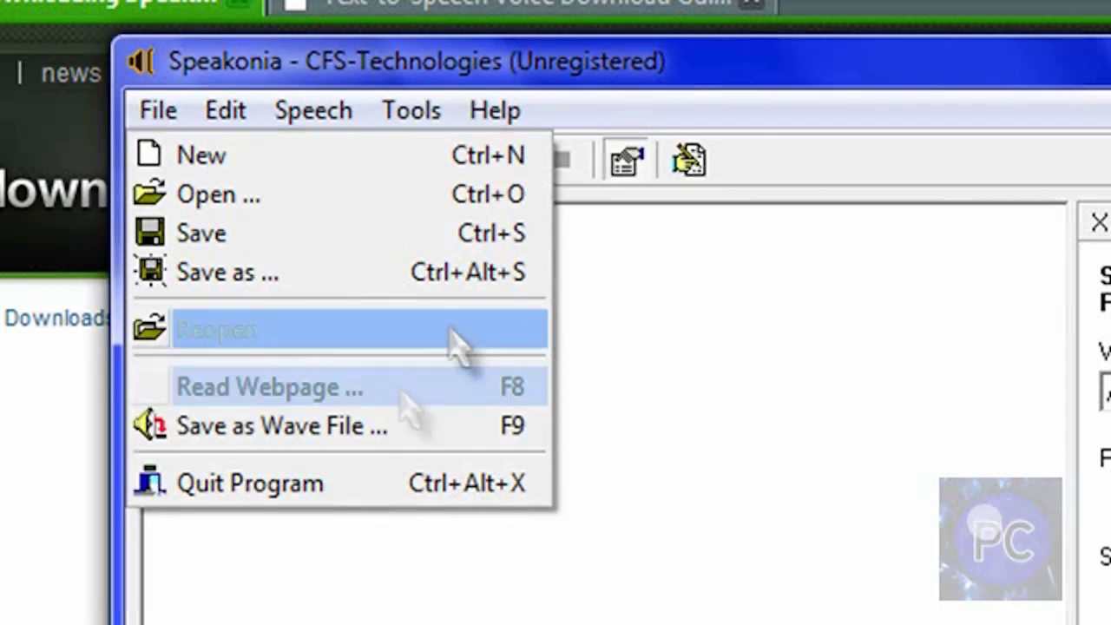
click(787, 409)
click(867, 241)
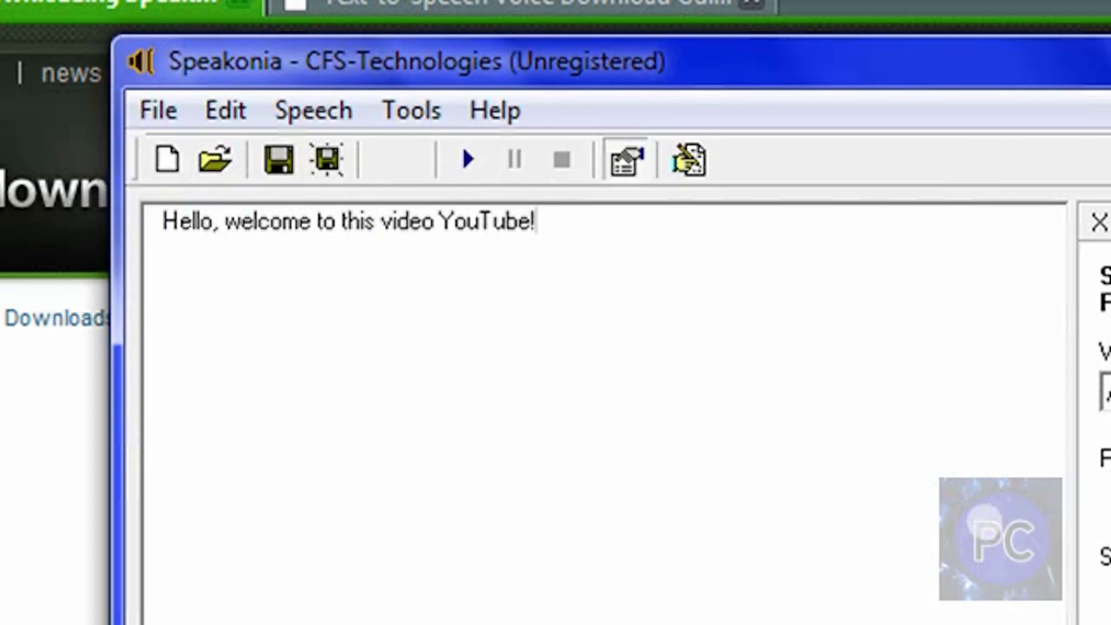
click(1104, 390)
click(1104, 486)
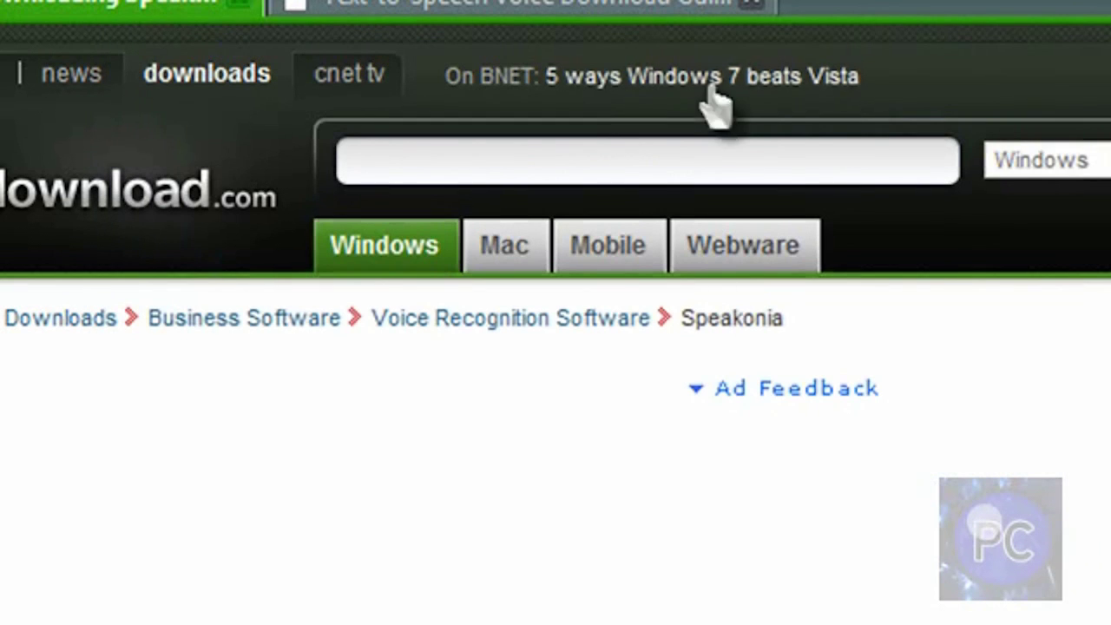
On the ByteCool tab, download the 7.3MB 'Mary, Mike, Sam and More' package as msttsl.exe.
click(568, 7)
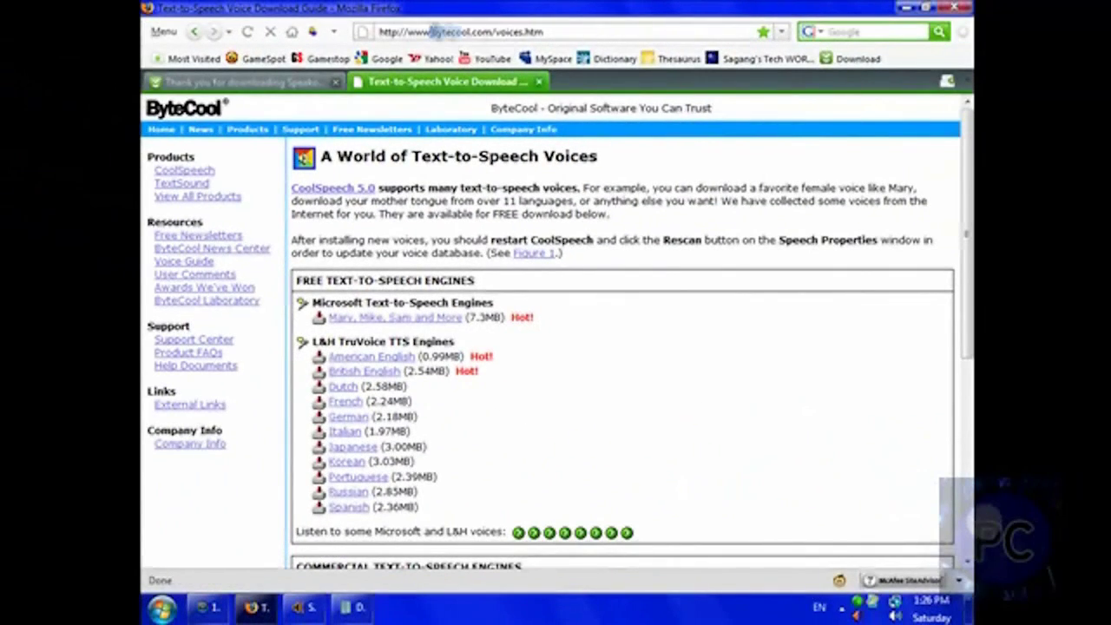
drag(431, 31, 494, 31)
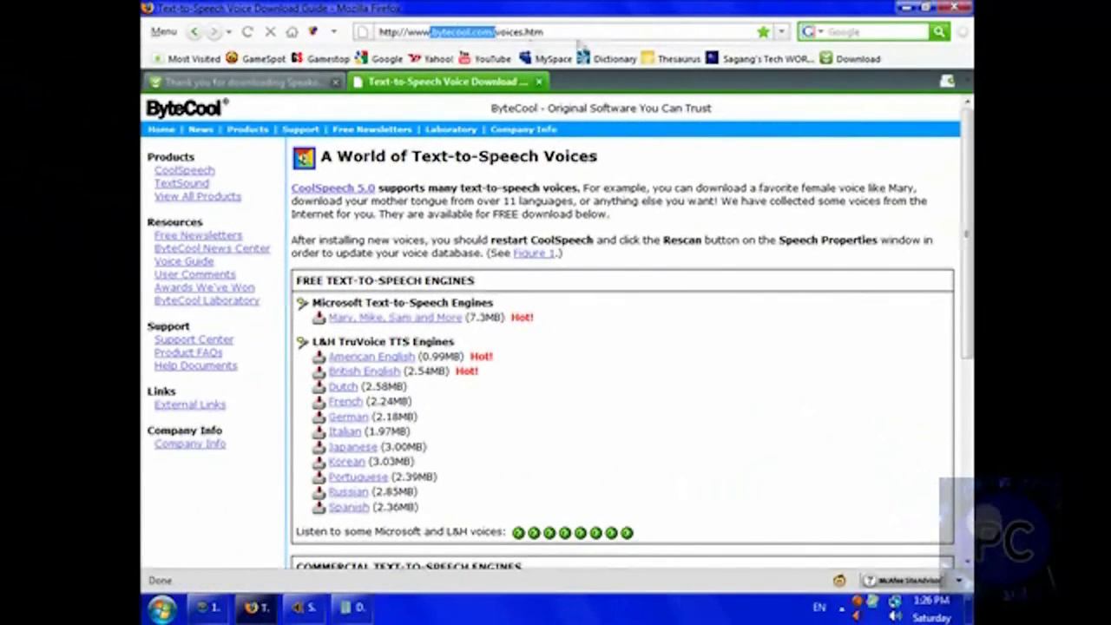
click(596, 32)
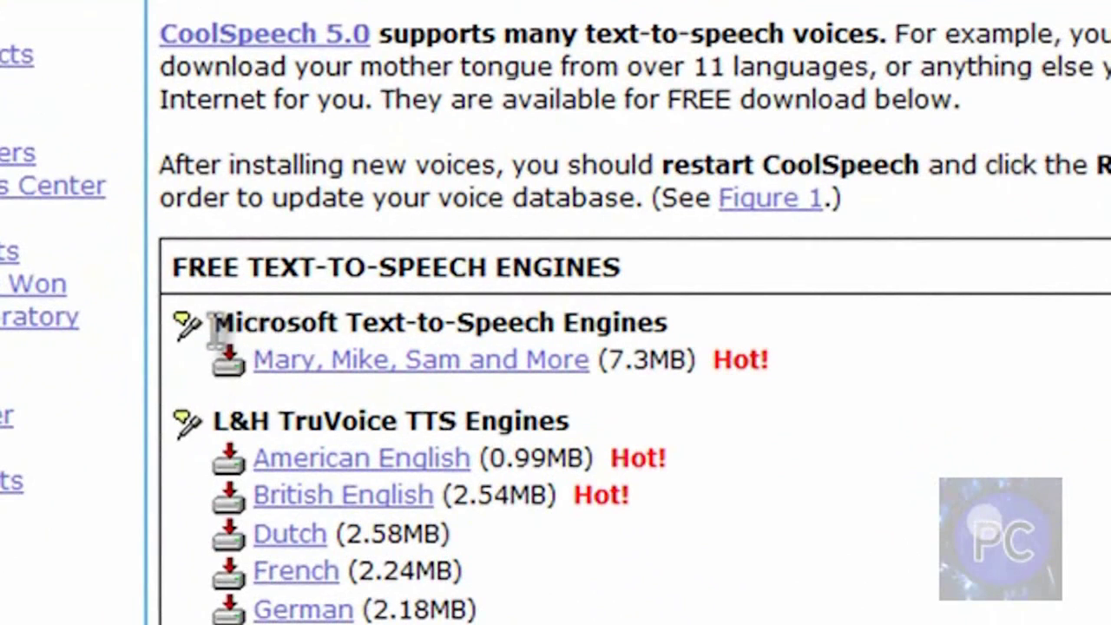
drag(217, 330, 646, 325)
click(682, 335)
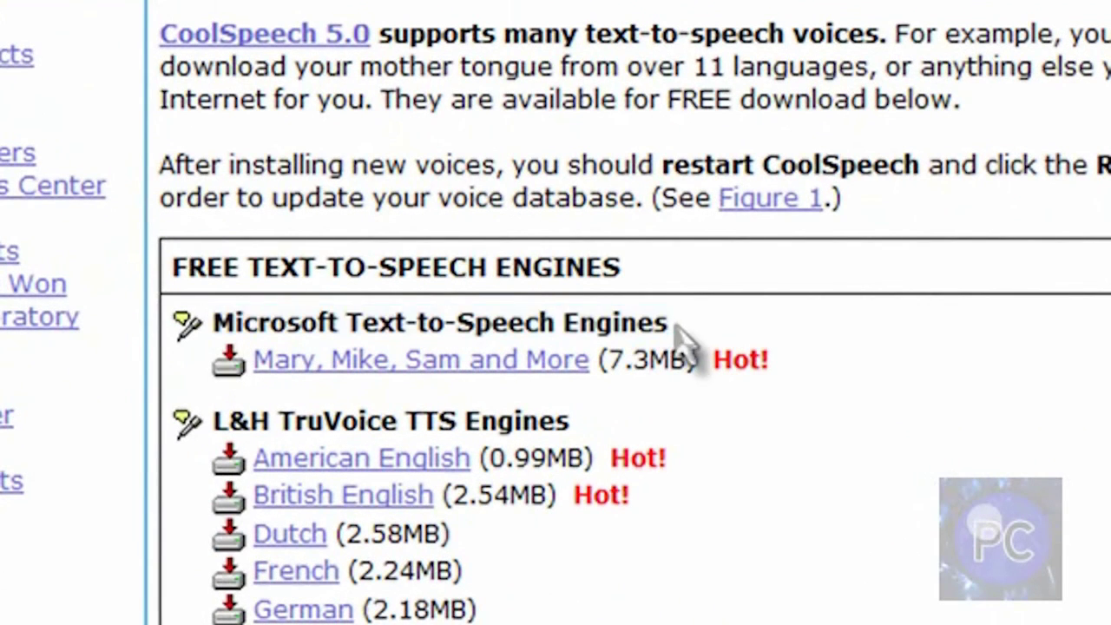
double_click(623, 360)
click(807, 373)
click(416, 372)
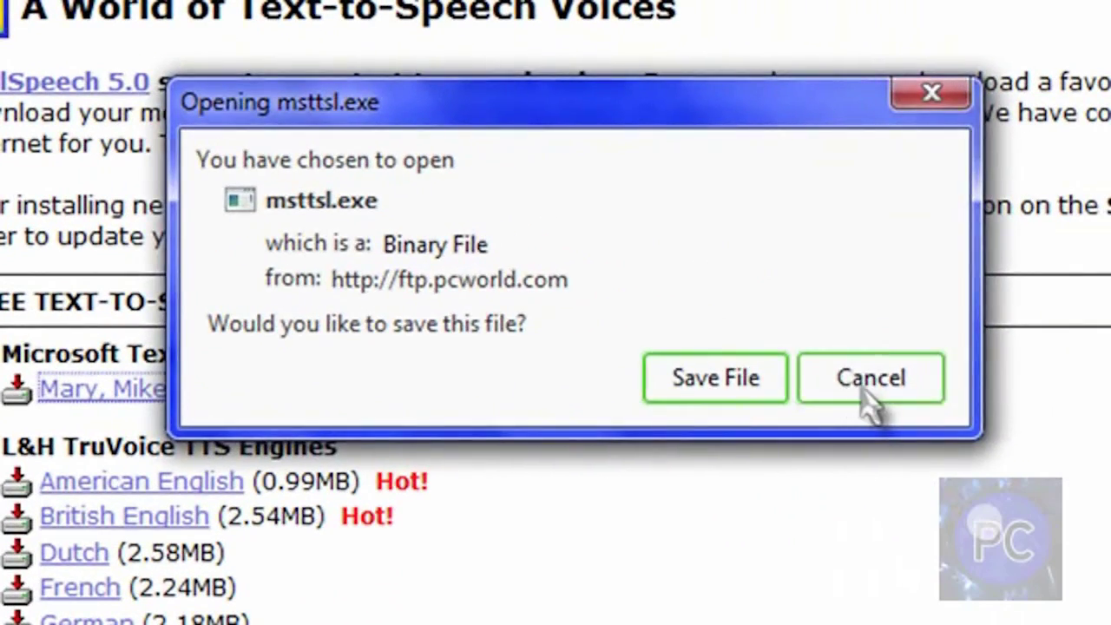
click(865, 390)
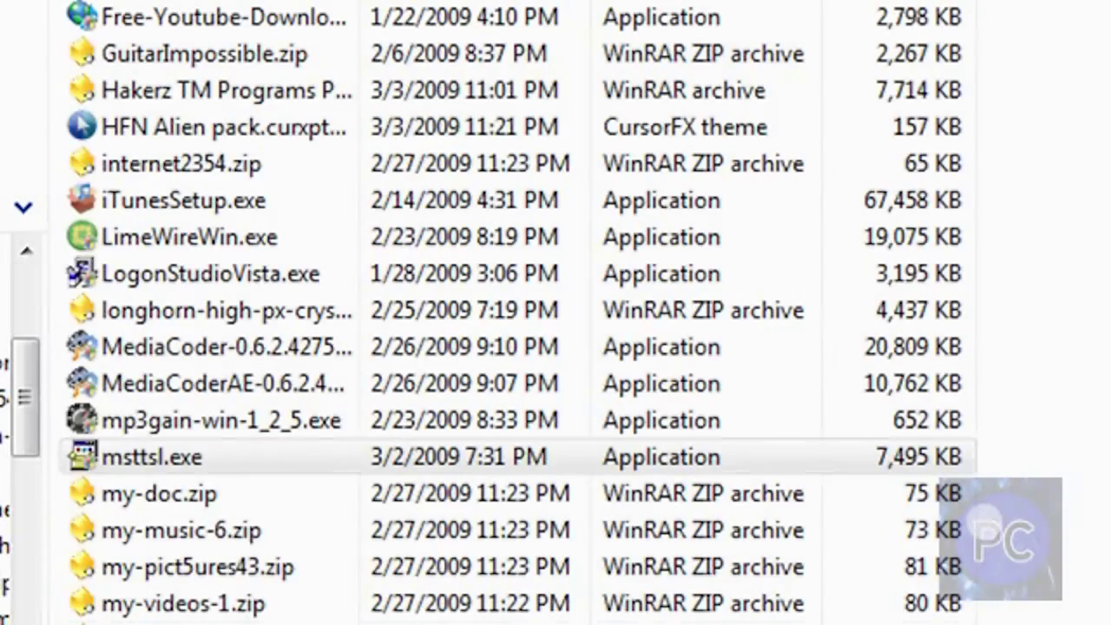
Run msttsl.exe from Downloads, allow it, and accept the licence to install the Microsoft voices.
click(149, 457)
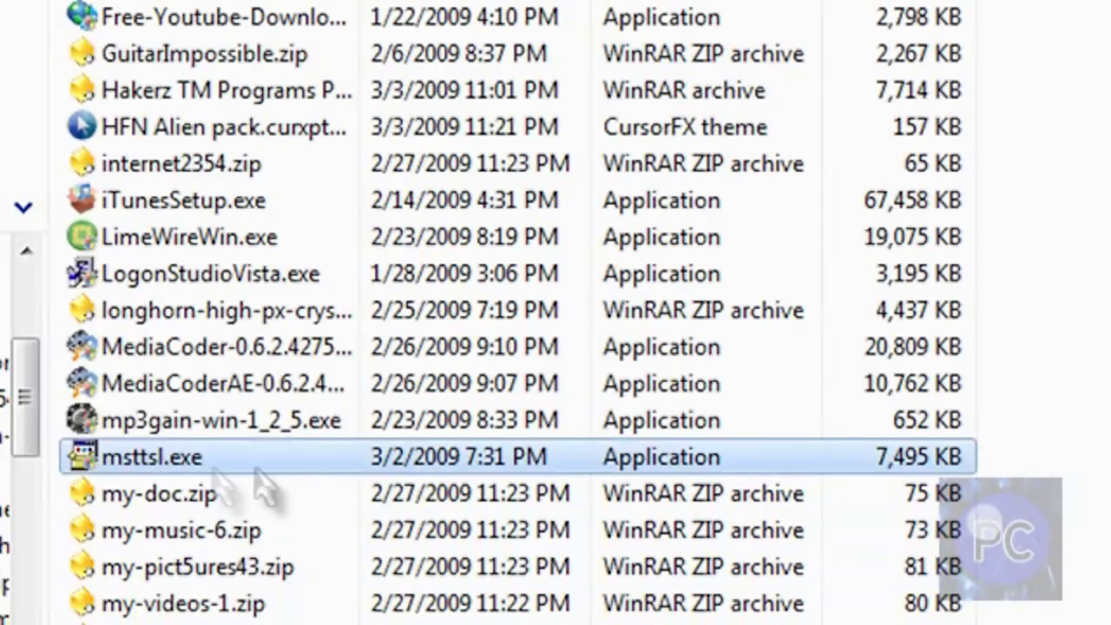
double_click(408, 466)
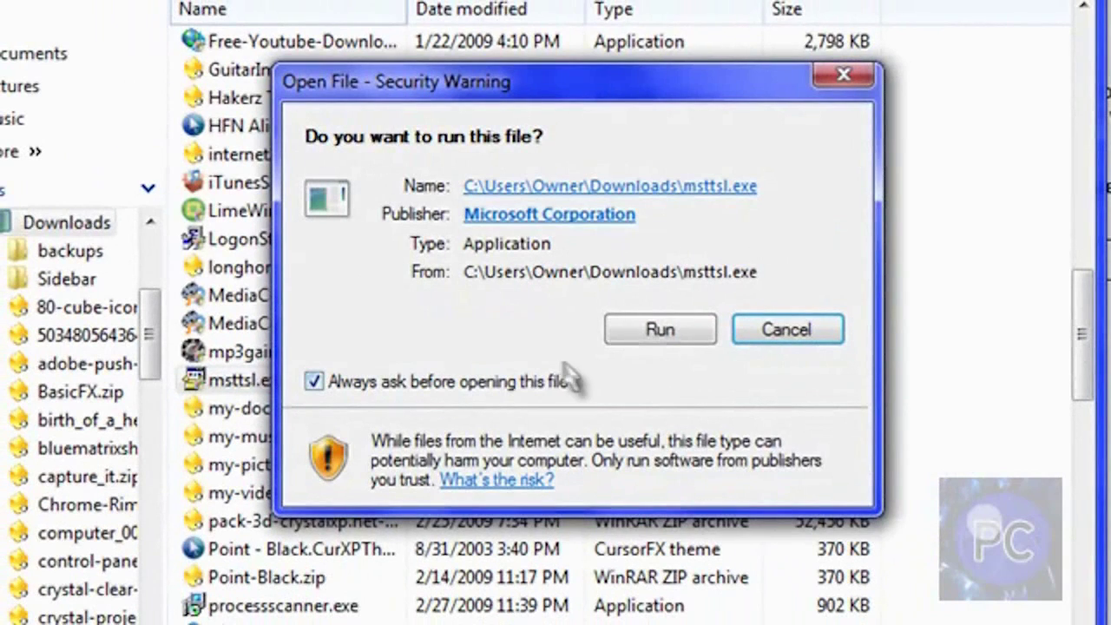
click(672, 330)
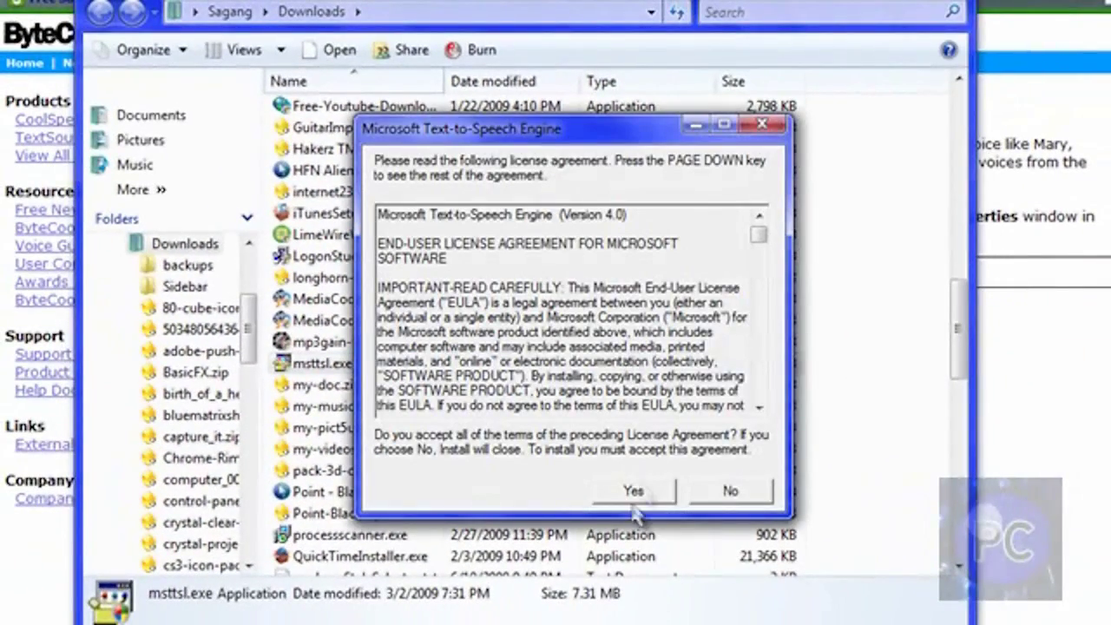
click(634, 491)
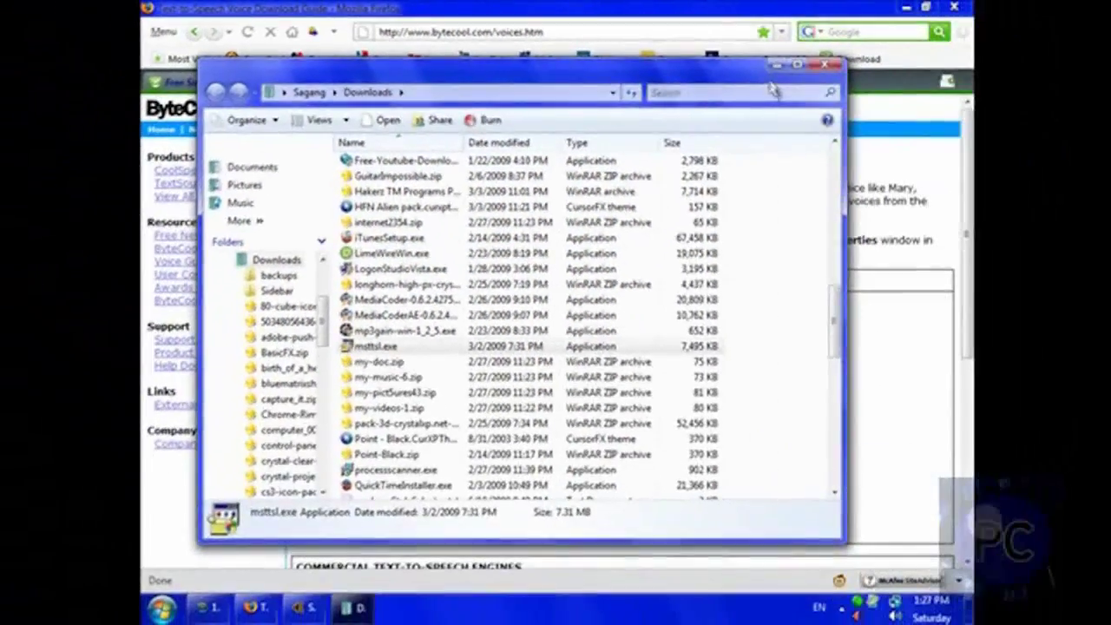
click(772, 90)
Restore Speakonia and scroll the voice list to confirm Mary in Space and Mike in Hall appear.
click(305, 607)
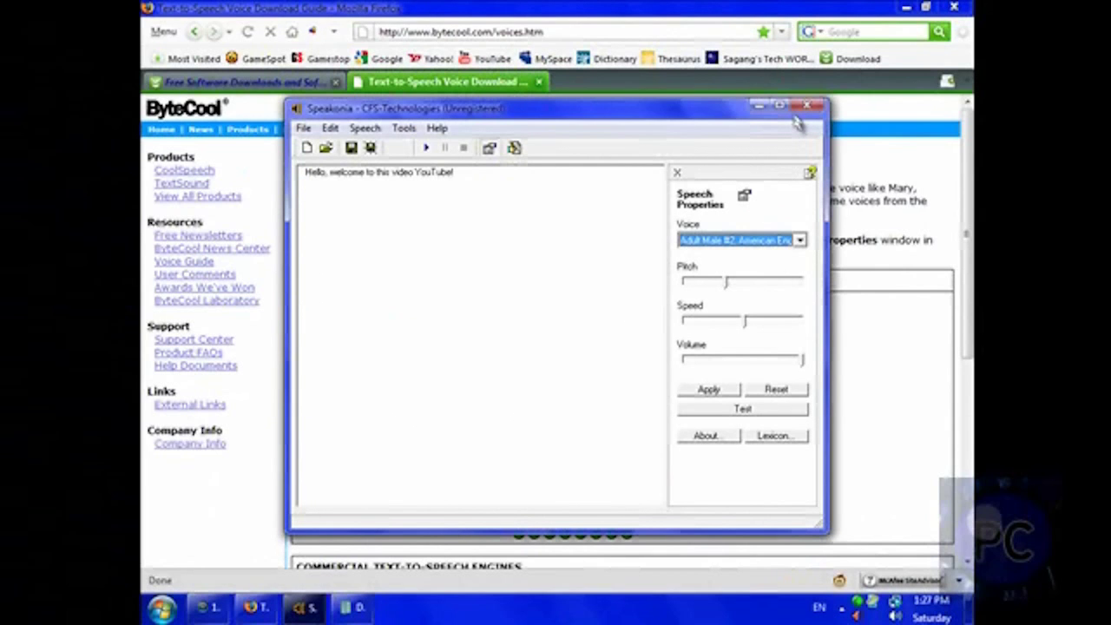
click(799, 241)
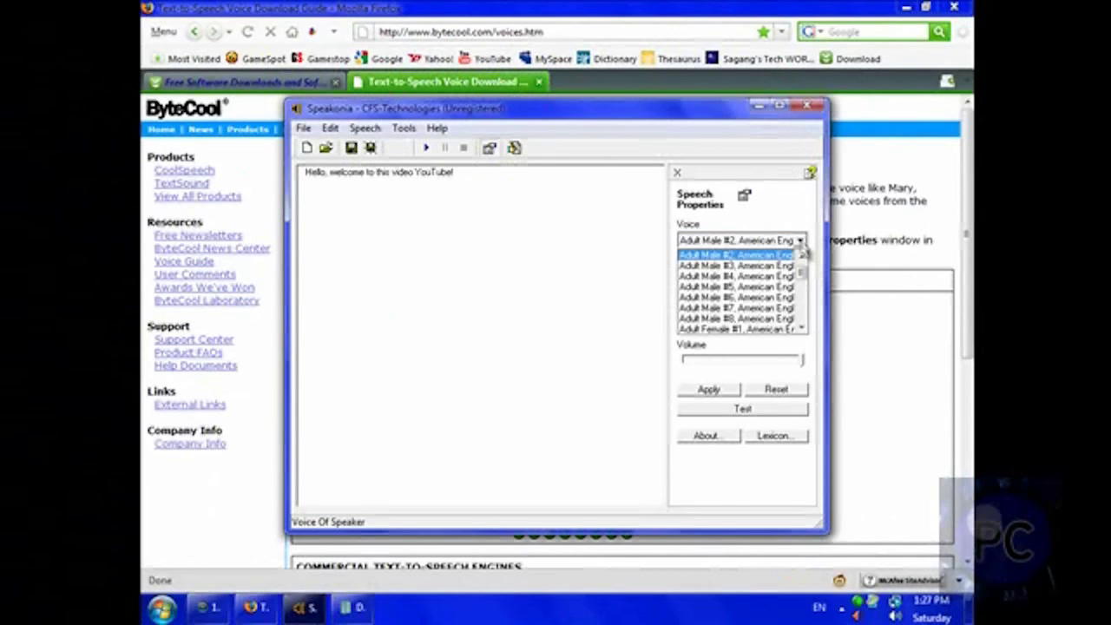
scroll(803, 321, down, 7)
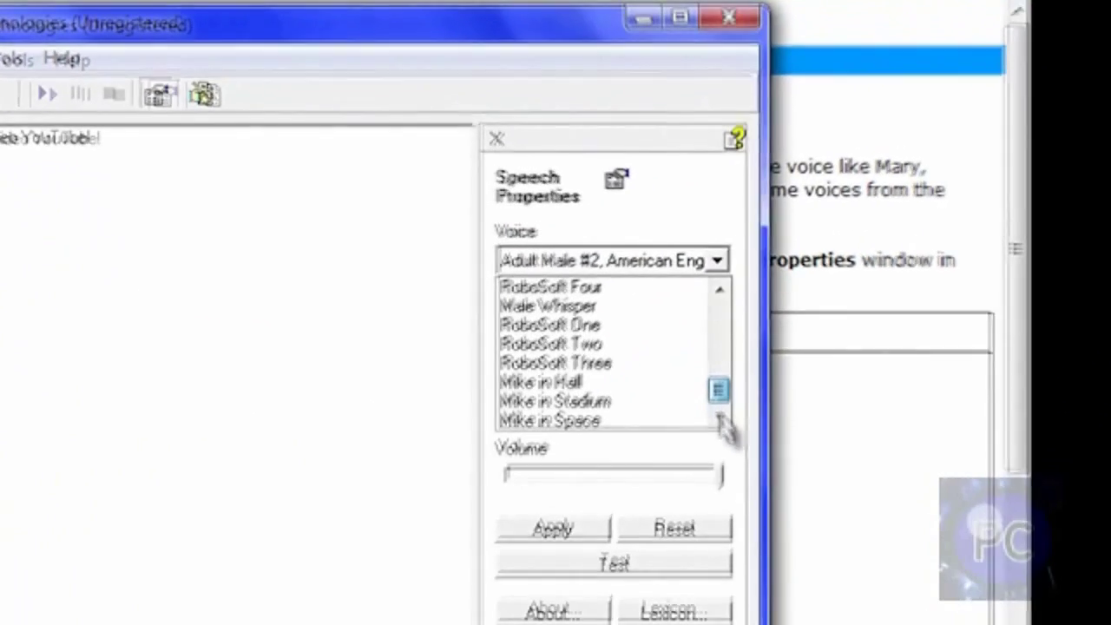
scroll(718, 408, up, 2)
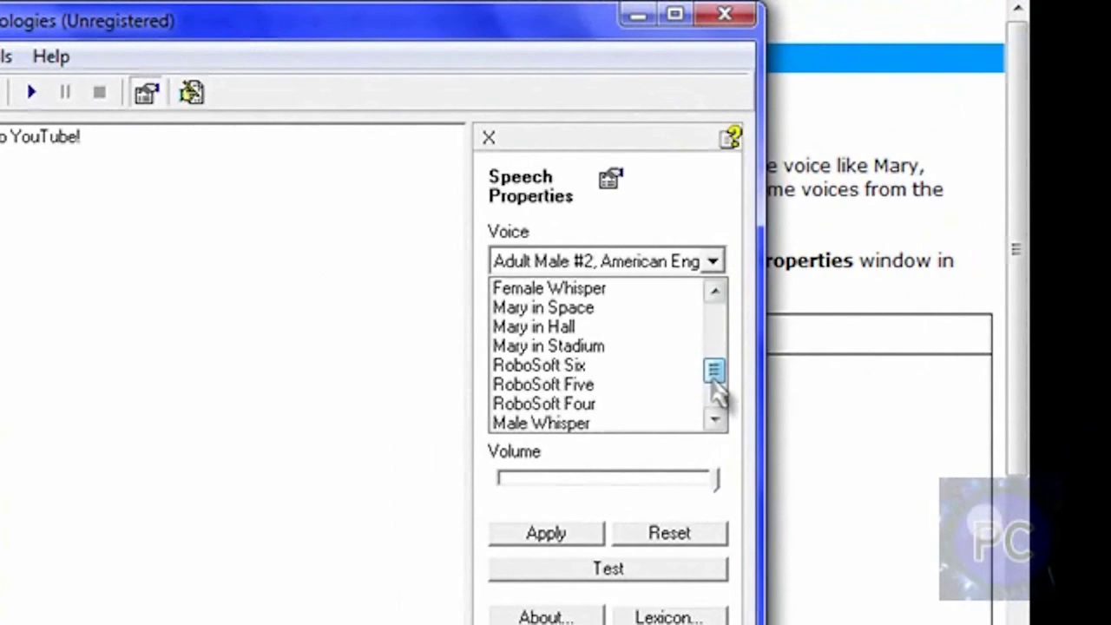
drag(716, 378, 725, 403)
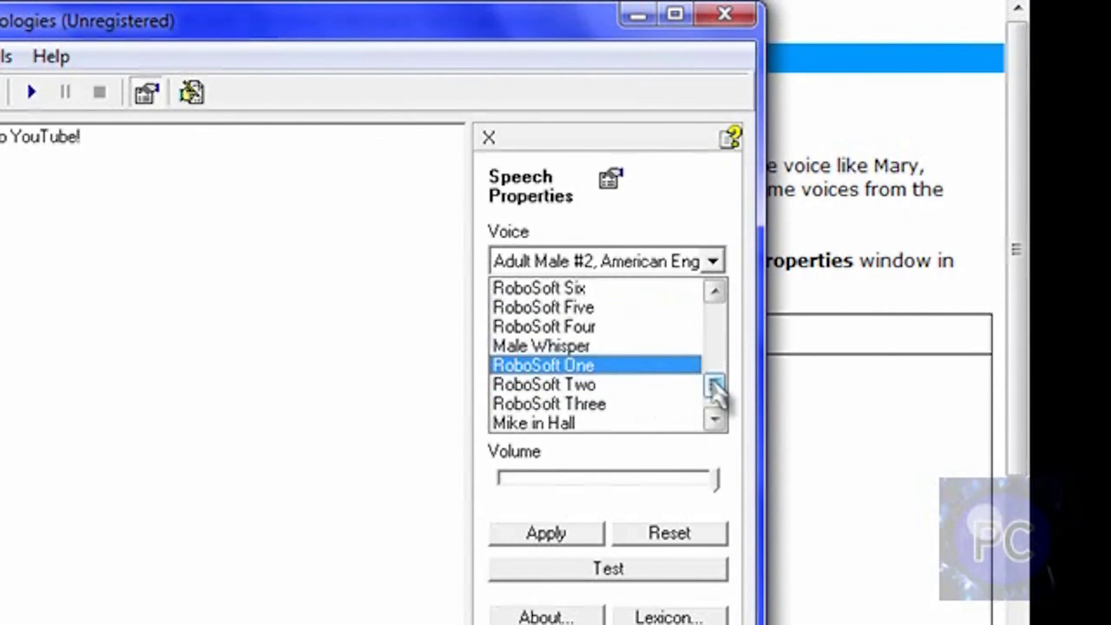
drag(714, 387, 717, 374)
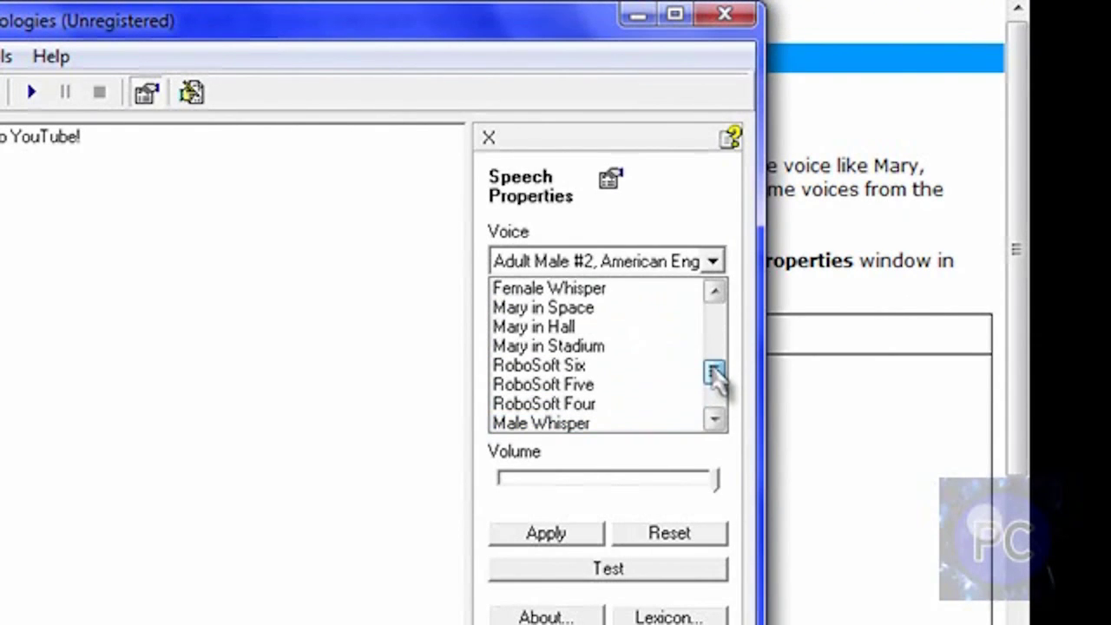
click(322, 317)
drag(98, 164, 5, 310)
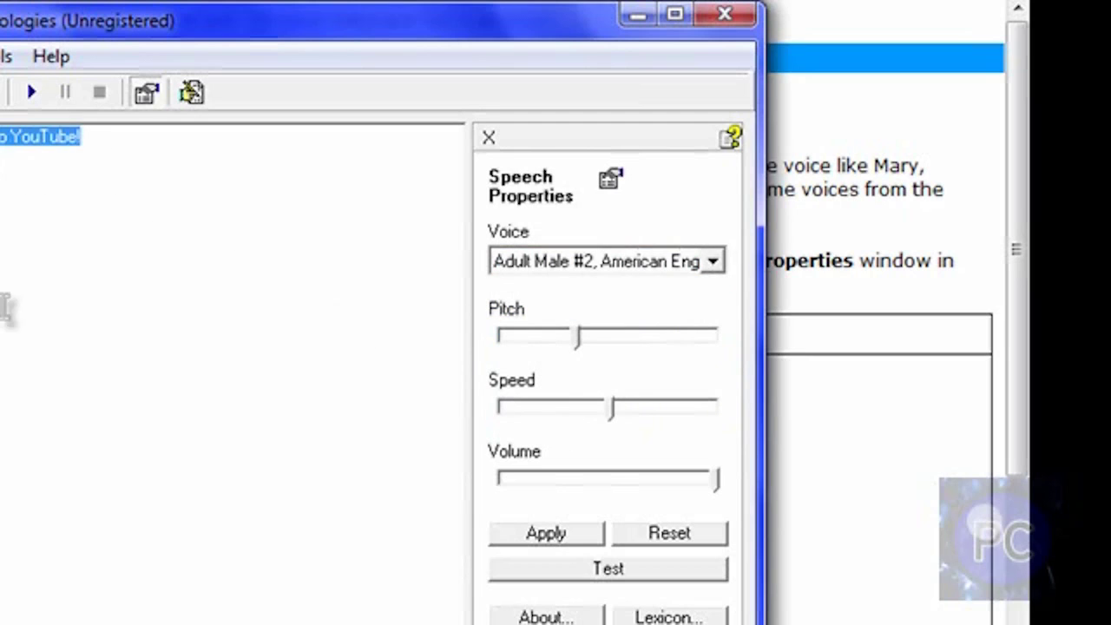
click(136, 373)
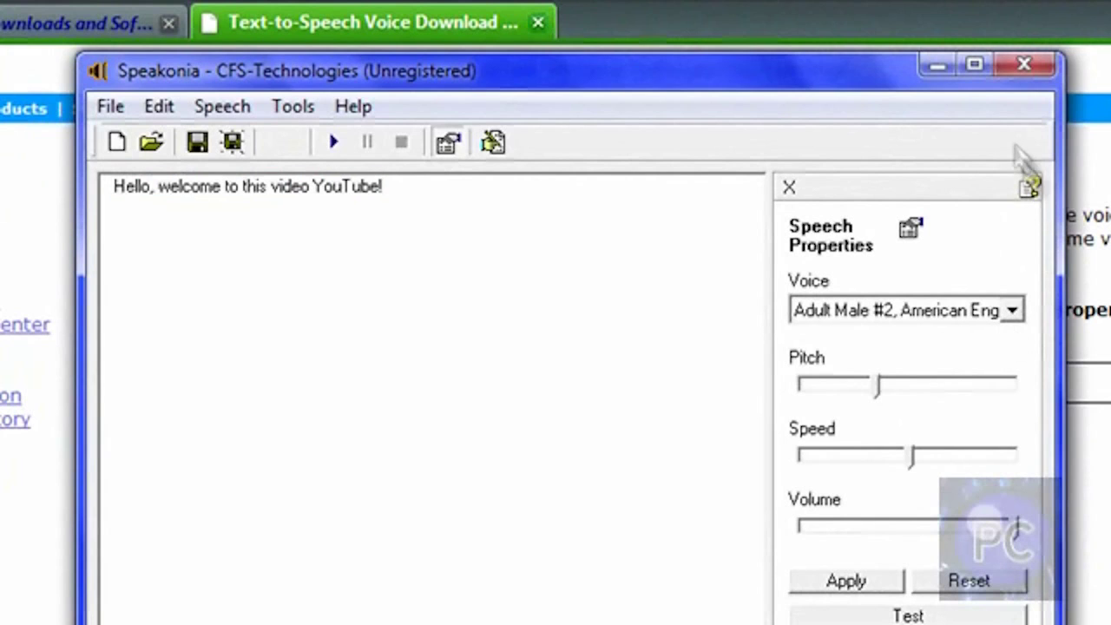
Minimize Speakonia to bring Firefox's ByteCool voices page back to the front.
click(936, 67)
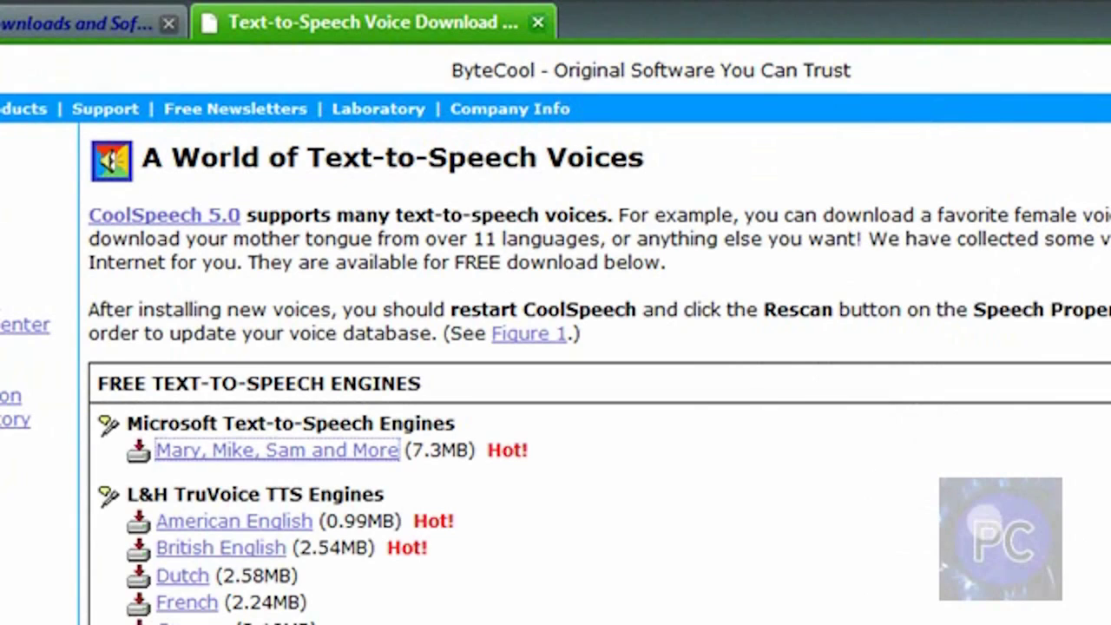
click(575, 477)
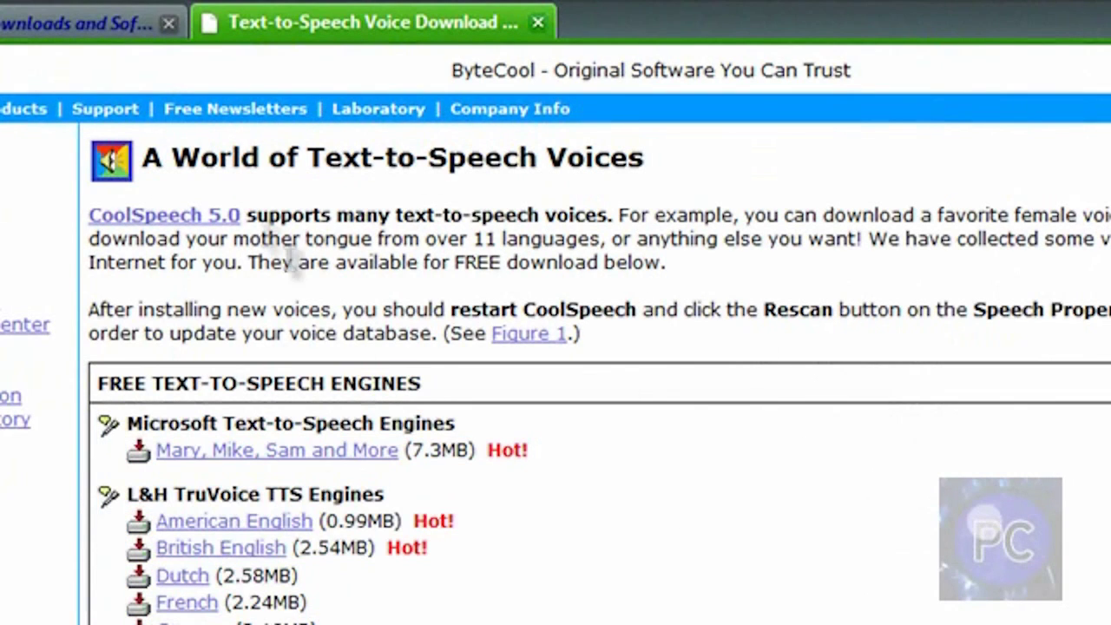